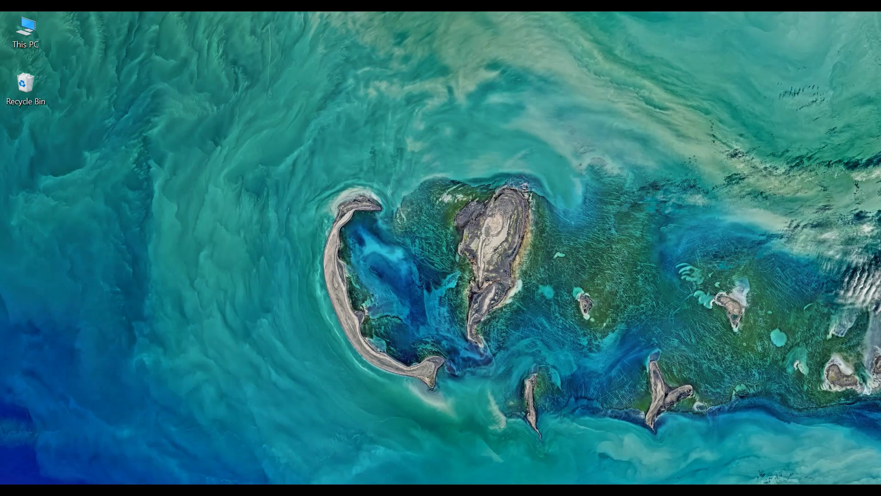
Step: Open a Chrome window and load classroom.google.com
{"action": "left_click", "coordinate": [142, 490]}
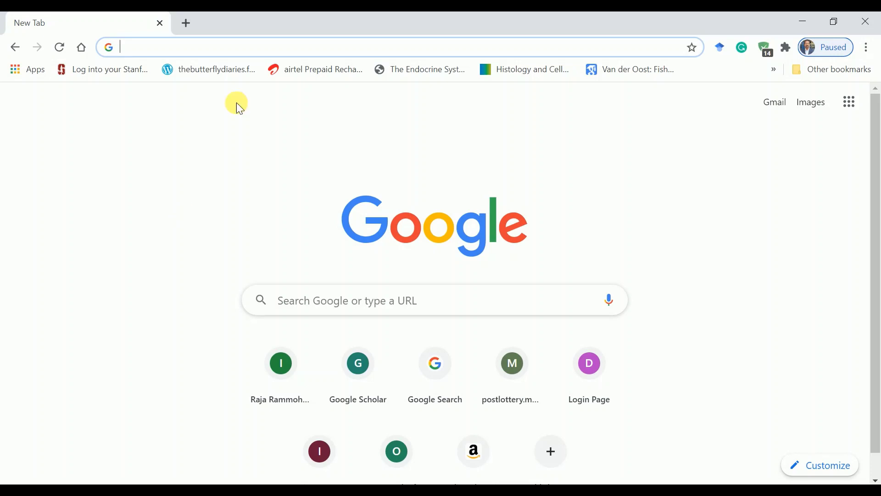
{"action": "type", "text": "c"}
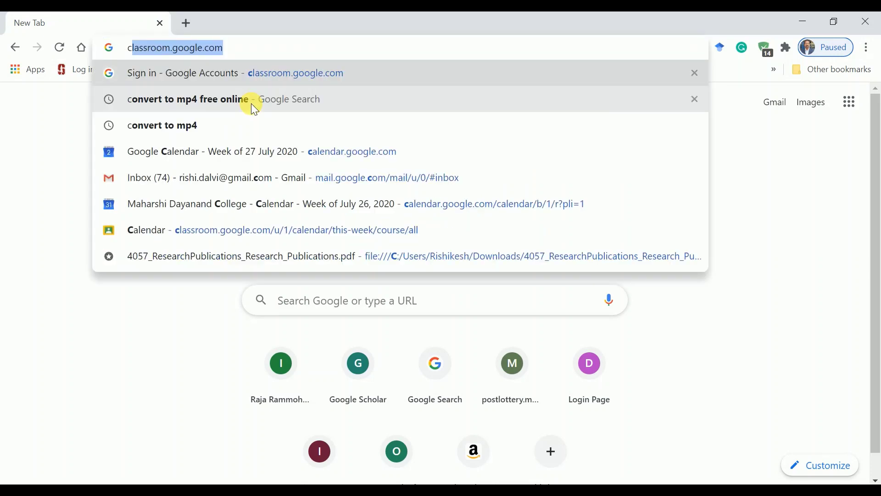
{"action": "key", "text": "Right"}
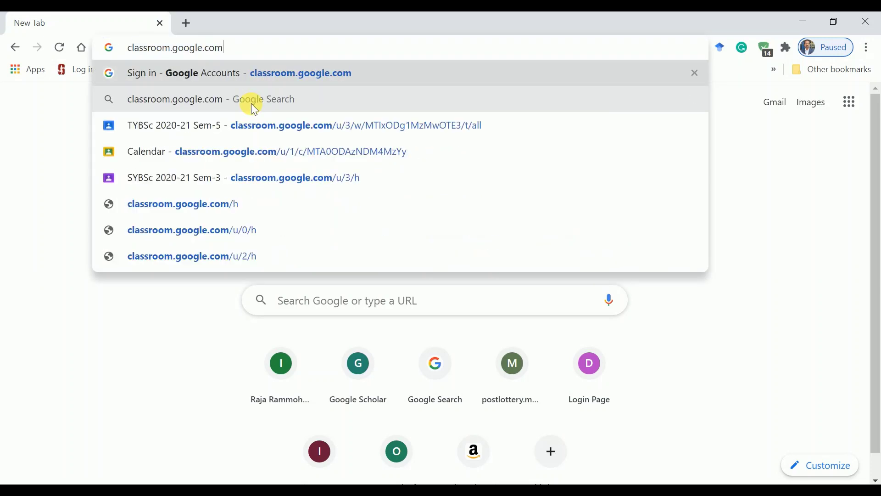
{"action": "key", "text": "Return"}
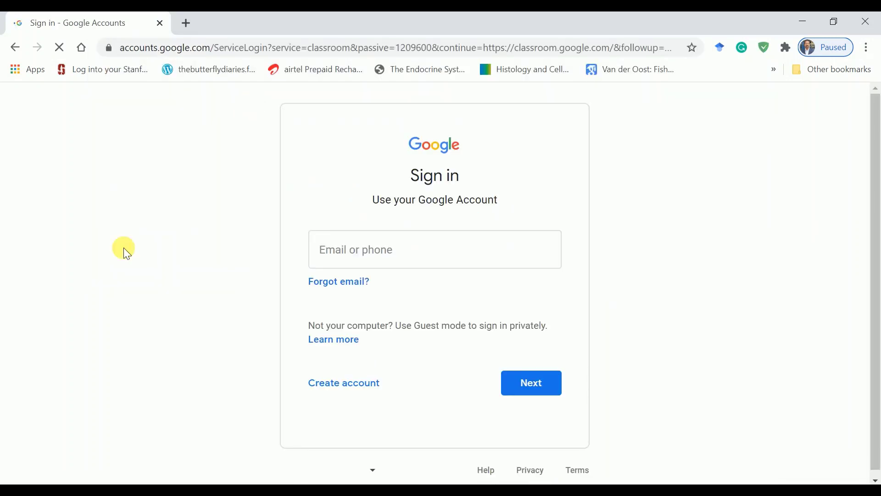
Step: Sign in with the saved college account e-mail and its password
{"action": "left_click", "coordinate": [364, 252]}
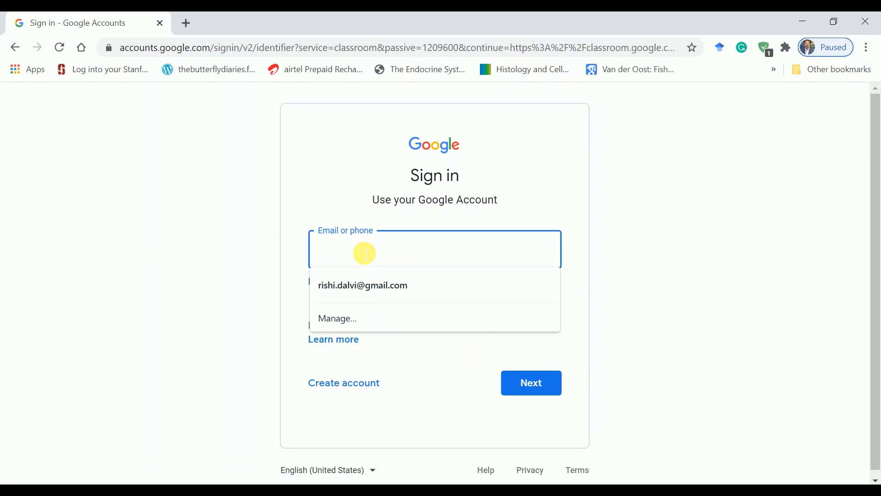
{"action": "type", "text": "r.da"}
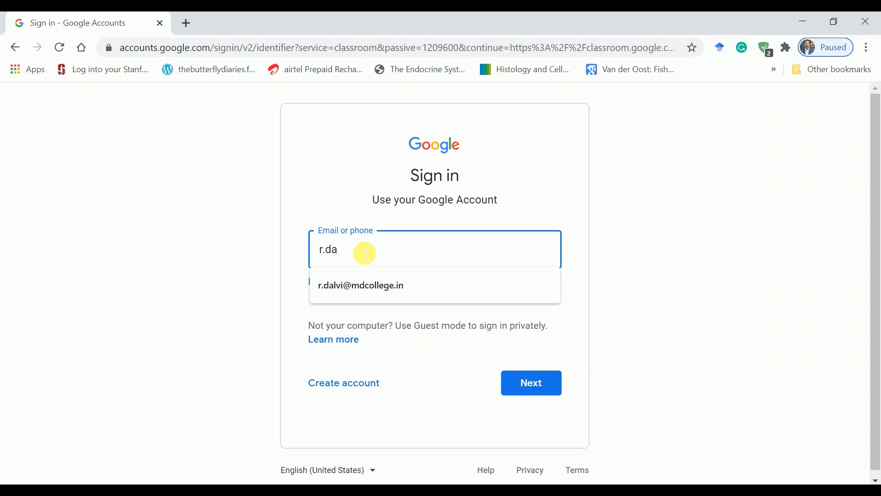
{"action": "left_click", "coordinate": [363, 290]}
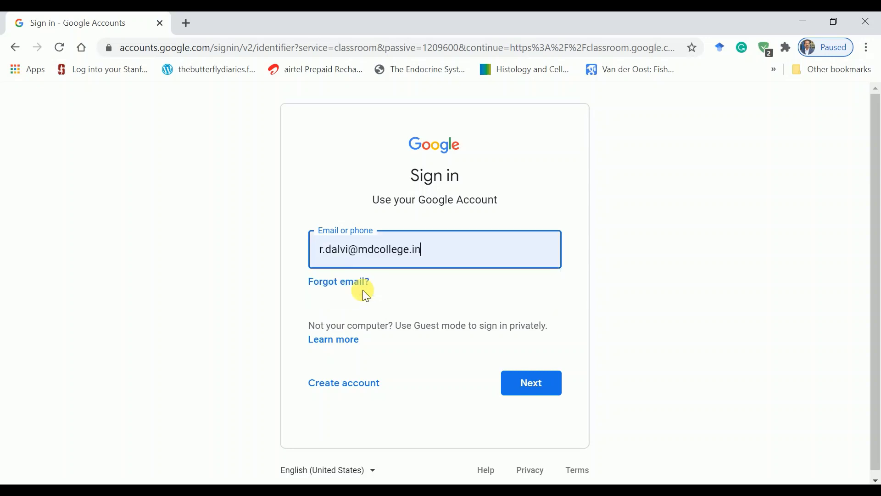
{"action": "left_click", "coordinate": [528, 382]}
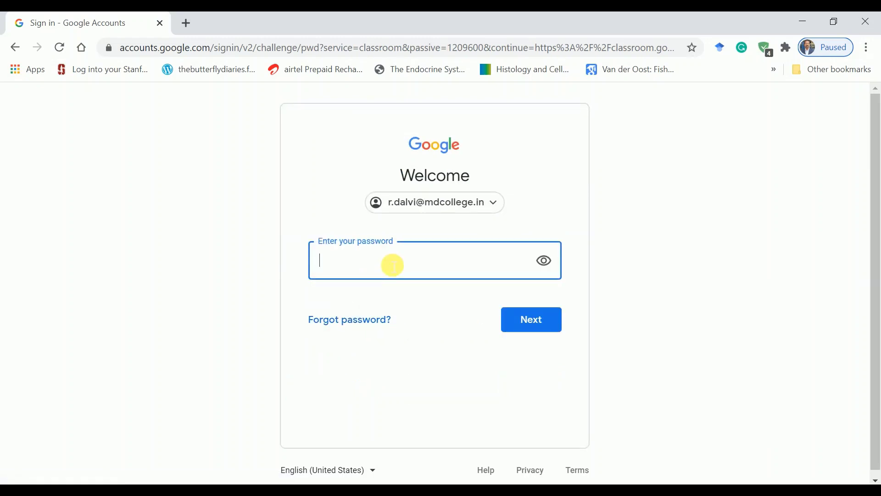
{"action": "type", "text": "•••••••••"}
{"action": "left_click", "coordinate": [526, 326]}
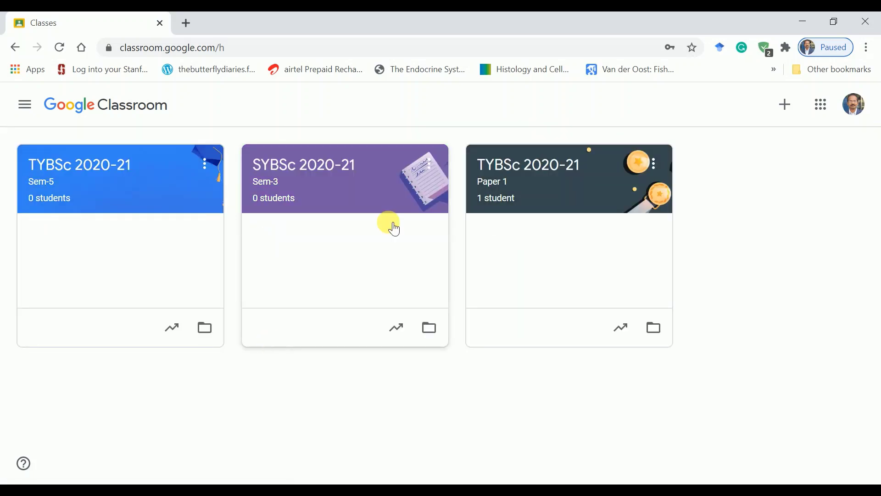
Step: Open the TYBSc 2020-21 Paper 1 class and start a new Chrome tab beside it
{"action": "left_click", "coordinate": [516, 172]}
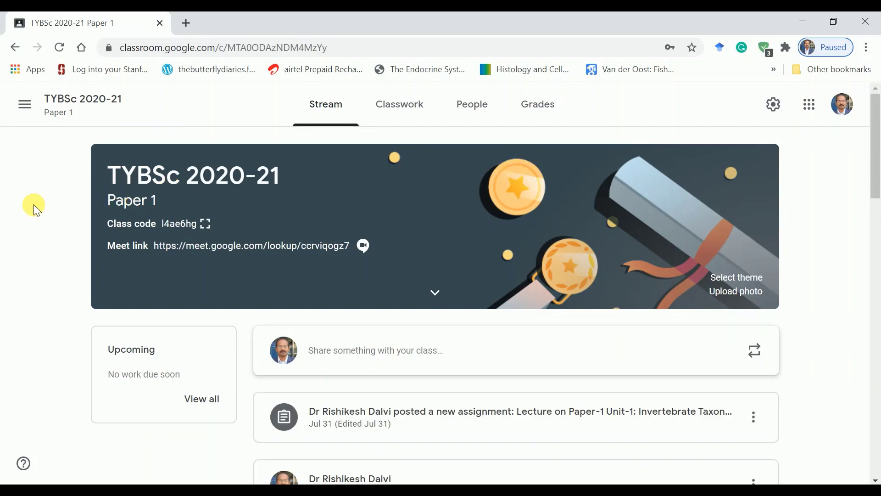
{"action": "left_click", "coordinate": [185, 27]}
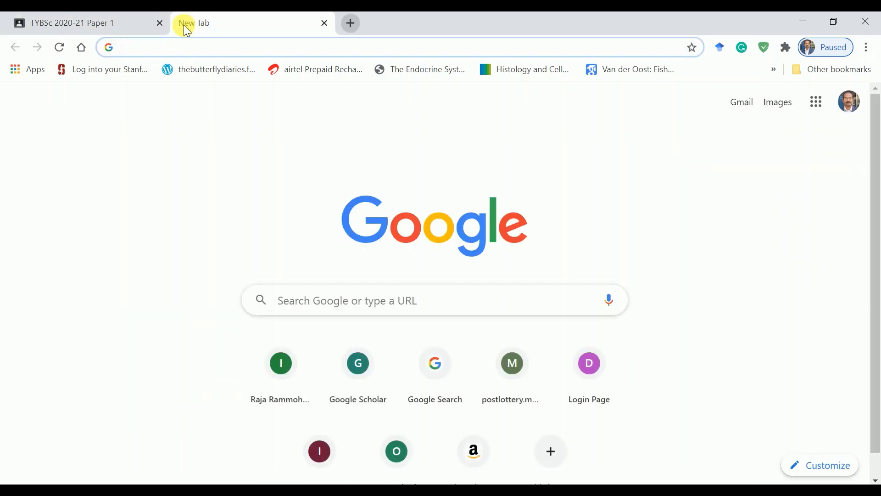
Step: Load calendar.google.com and uncheck the SYBSc 2020-21 Sem-3 calendar in the sidebar
{"action": "type", "text": "ca"}
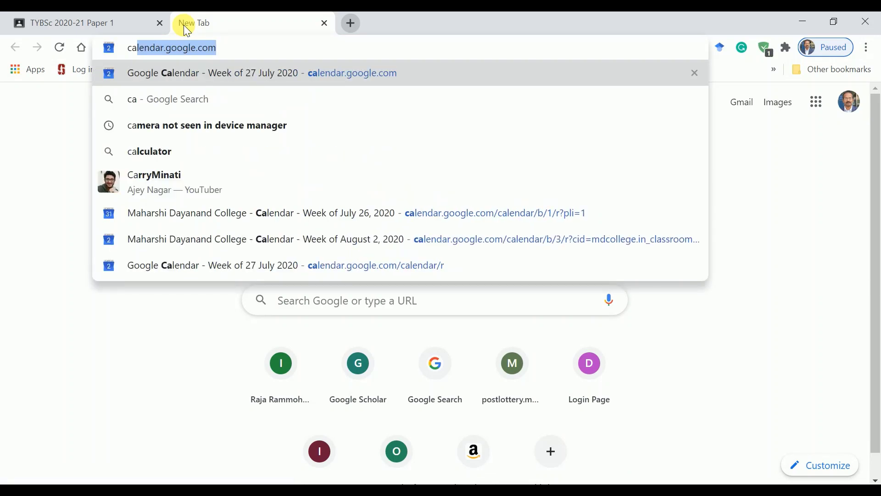
{"action": "key", "text": "Right"}
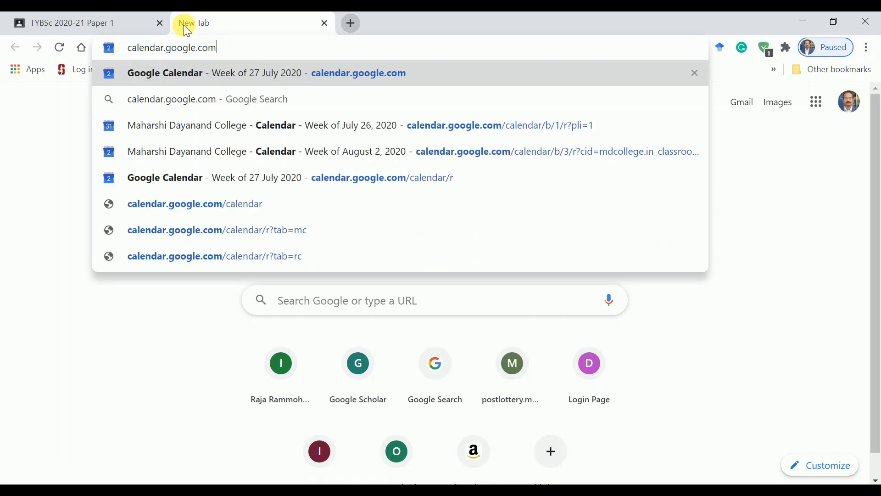
{"action": "key", "text": "Return"}
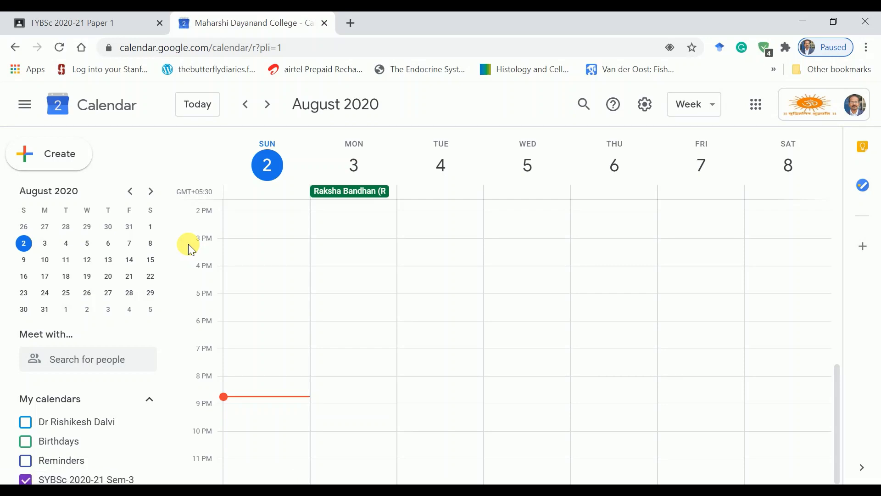
{"action": "scroll", "coordinate": [138, 308], "scroll_direction": "down", "scroll_amount": 3}
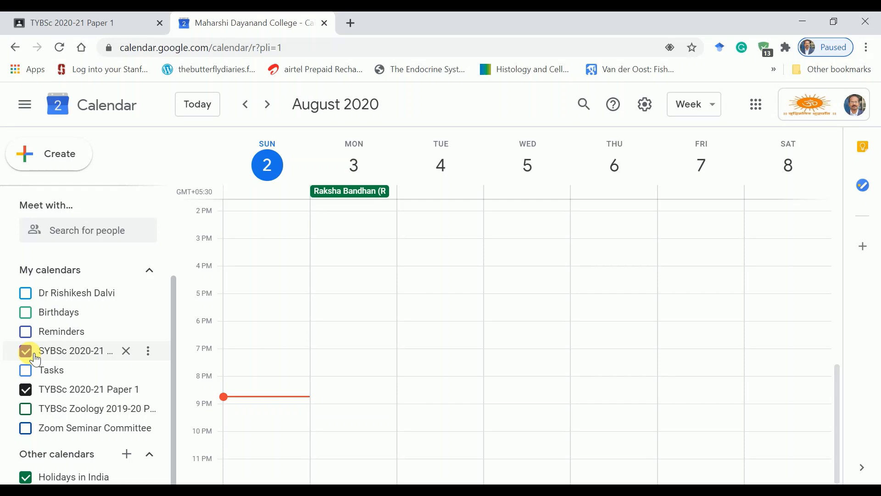
{"action": "left_click", "coordinate": [26, 351]}
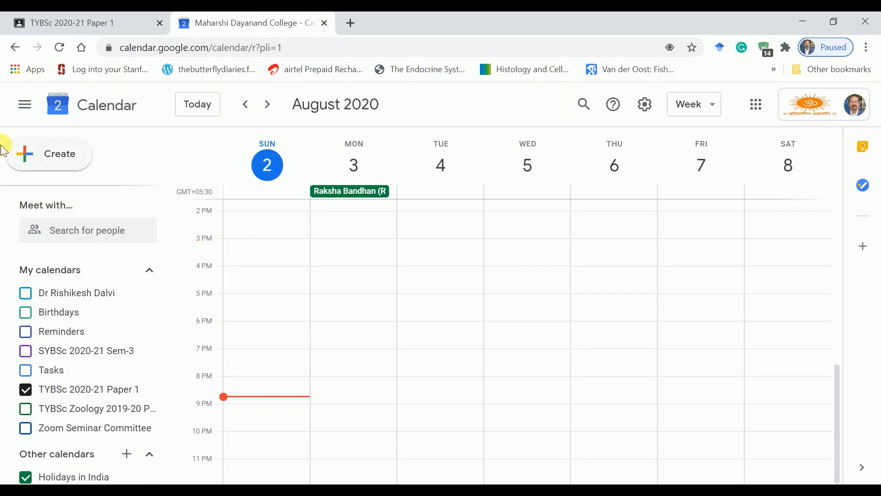
Step: Create an event titled 'Lecture 03-08-2020 at 08:00 am' and expand its date and time settings
{"action": "left_click", "coordinate": [69, 160]}
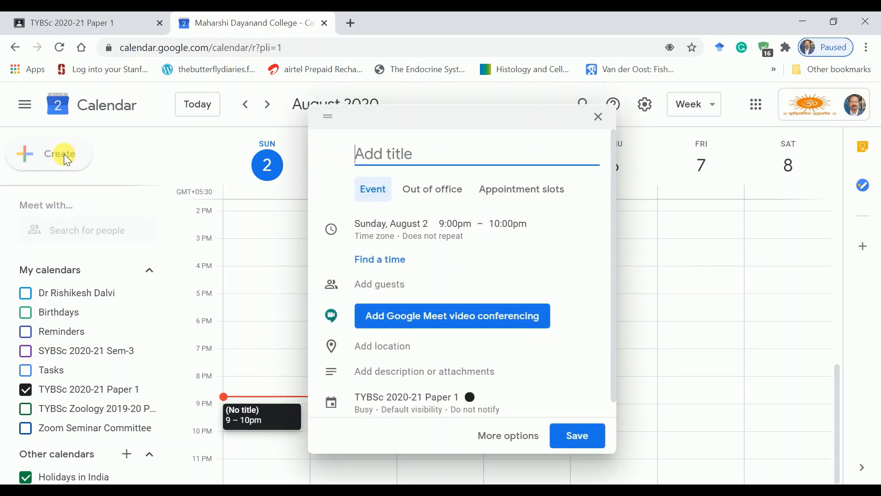
{"action": "type", "text": "Lecture"}
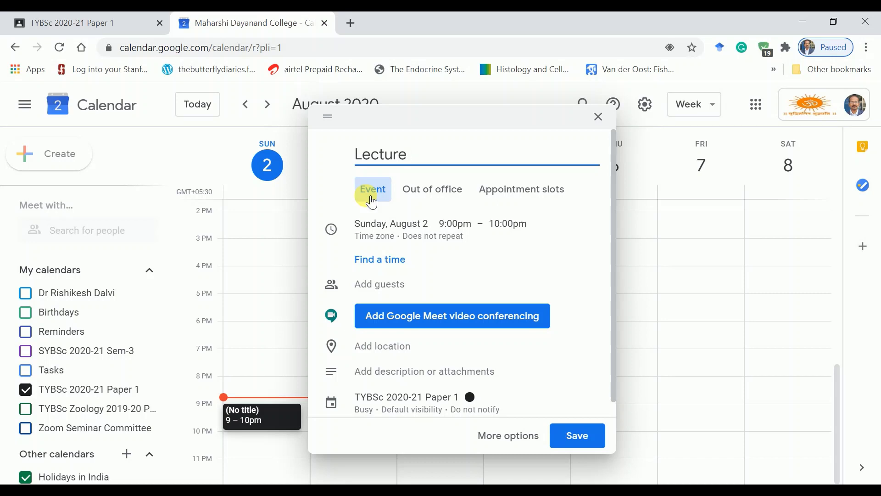
{"action": "type", "text": " 03-08-2020 at 08:00 am"}
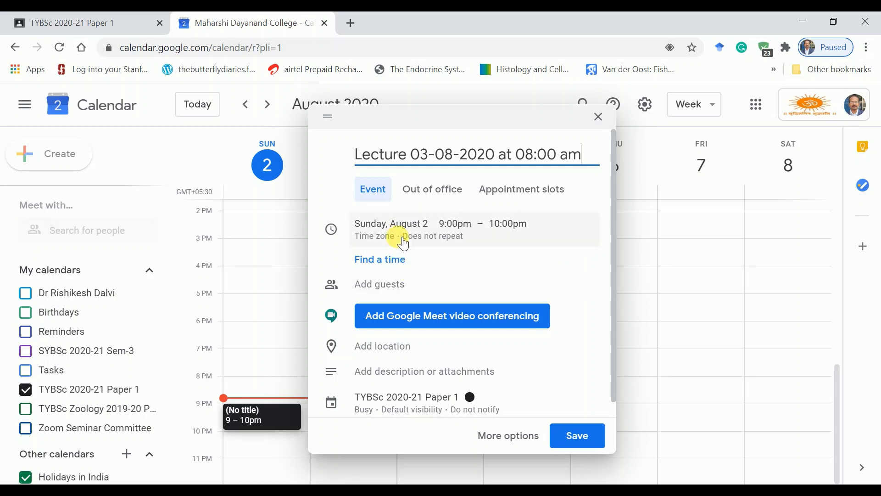
{"action": "left_click", "coordinate": [403, 243]}
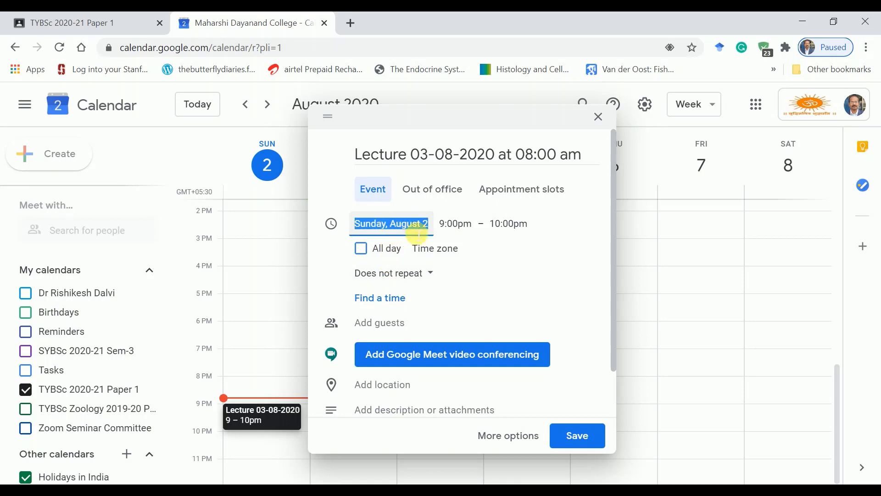
Step: Set the lecture event to Monday, August 3, 8:00am to 9:00am
{"action": "left_click", "coordinate": [420, 228]}
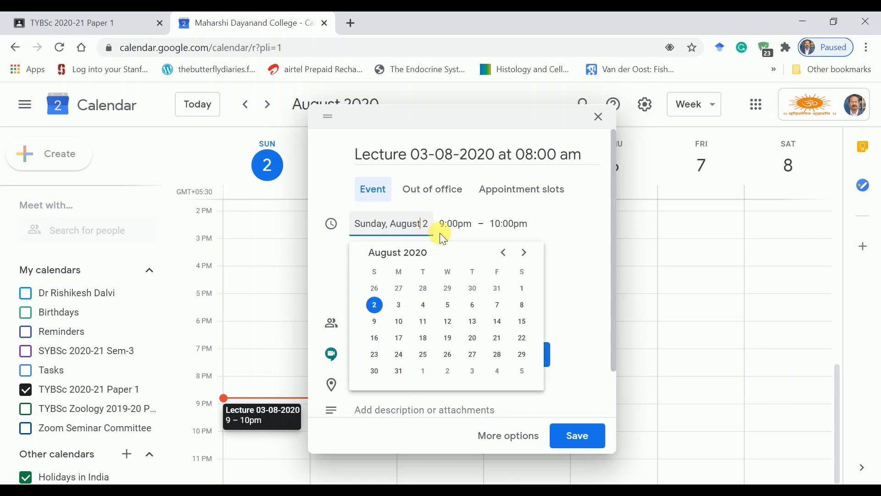
{"action": "left_click", "coordinate": [405, 307]}
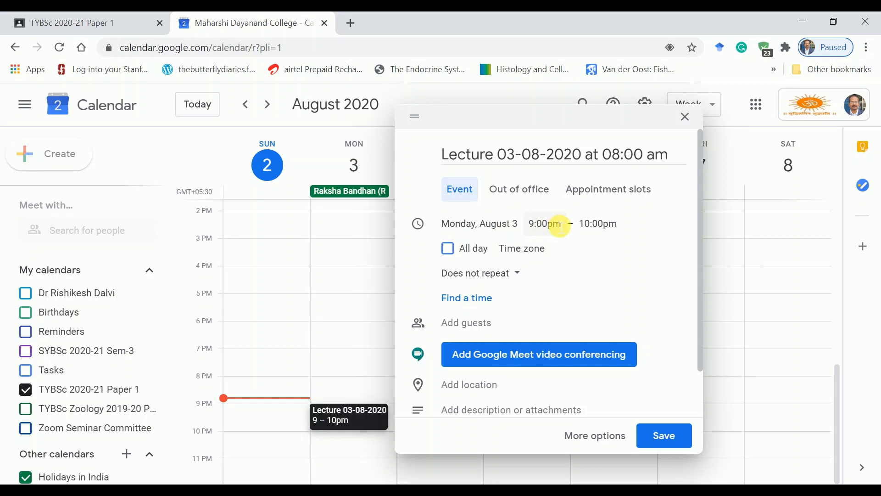
{"action": "left_click", "coordinate": [559, 225]}
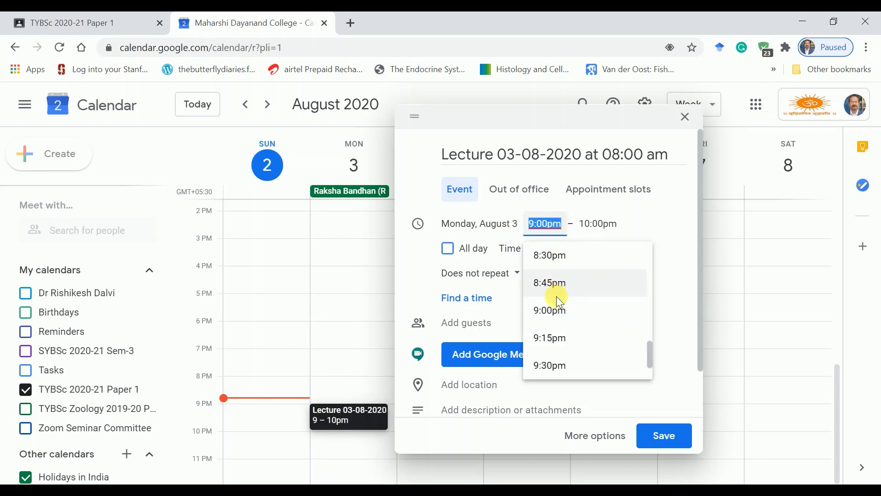
{"action": "scroll", "coordinate": [567, 301], "scroll_direction": "up", "scroll_amount": 1}
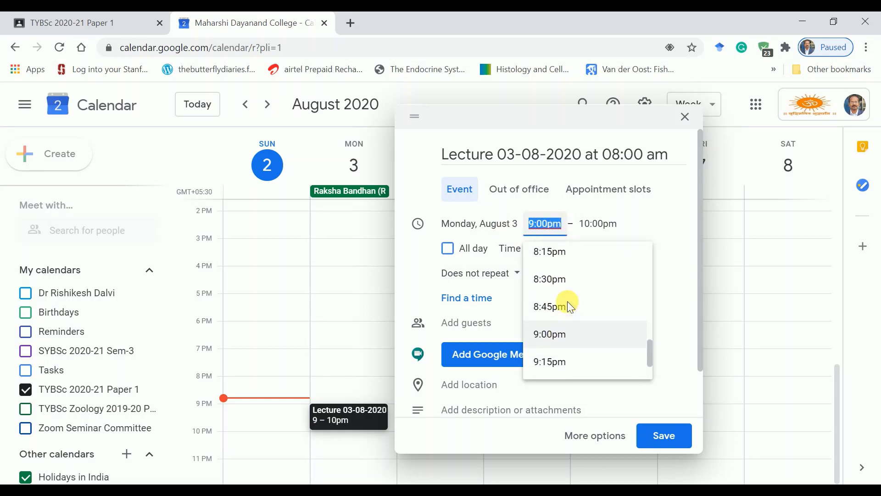
{"action": "scroll", "coordinate": [568, 301], "scroll_direction": "up", "scroll_amount": 15}
{"action": "left_click", "coordinate": [568, 301]}
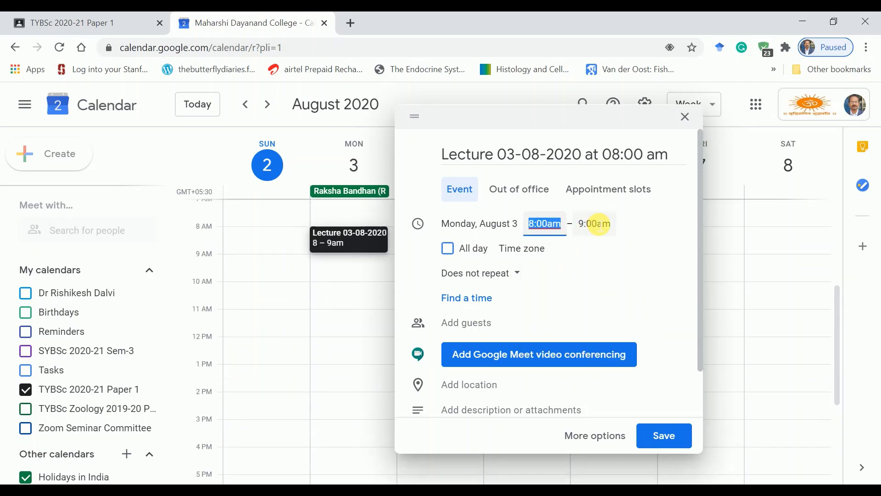
{"action": "left_click", "coordinate": [595, 224]}
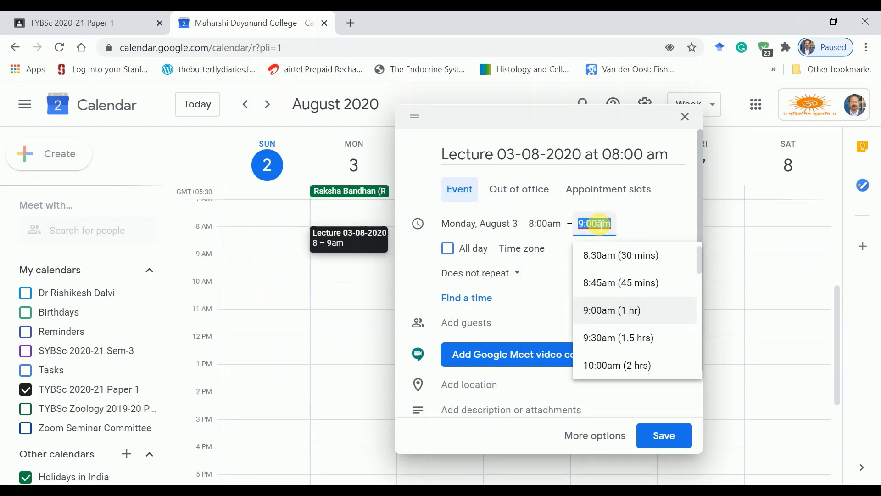
{"action": "left_click", "coordinate": [550, 270]}
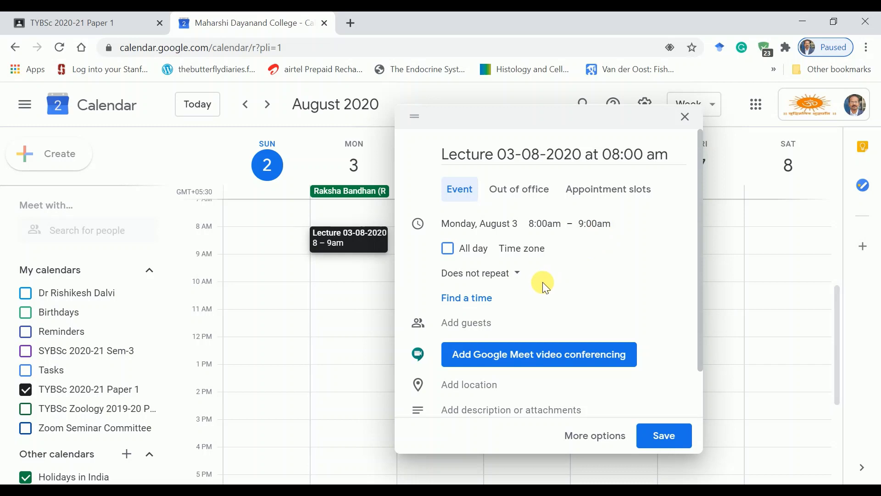
{"action": "scroll", "coordinate": [543, 282], "scroll_direction": "down", "scroll_amount": 2}
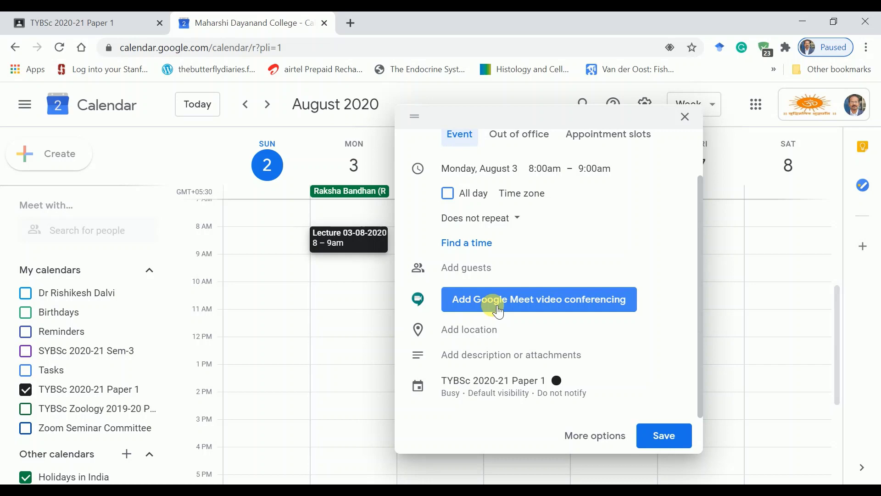
Step: Add Google Meet conferencing, copy the meeting link address, and save the event
{"action": "left_click", "coordinate": [498, 311]}
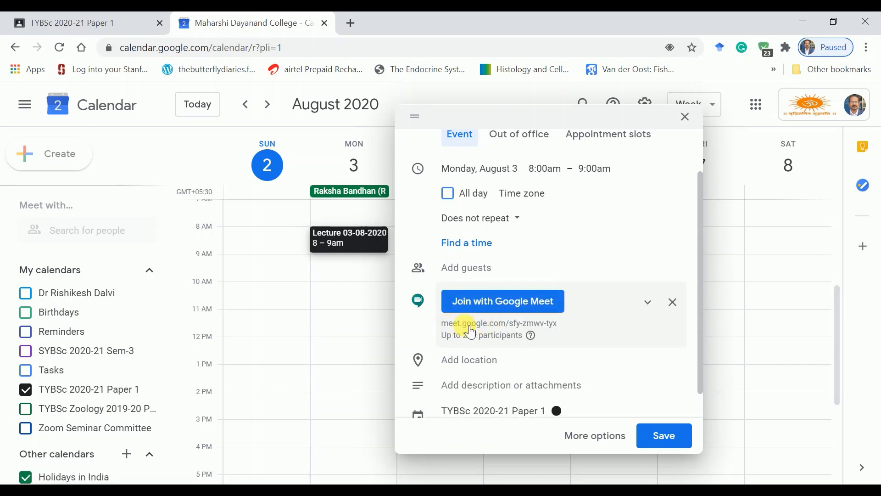
{"action": "left_click", "coordinate": [570, 328]}
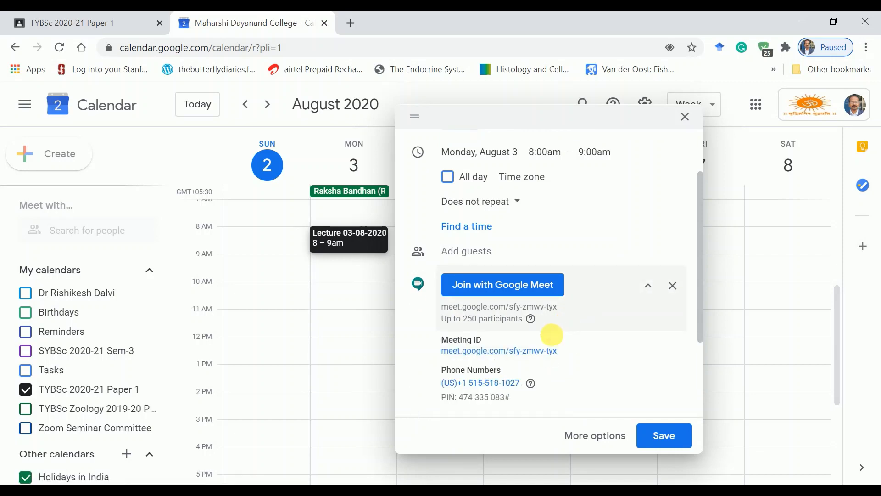
{"action": "right_click", "coordinate": [542, 357]}
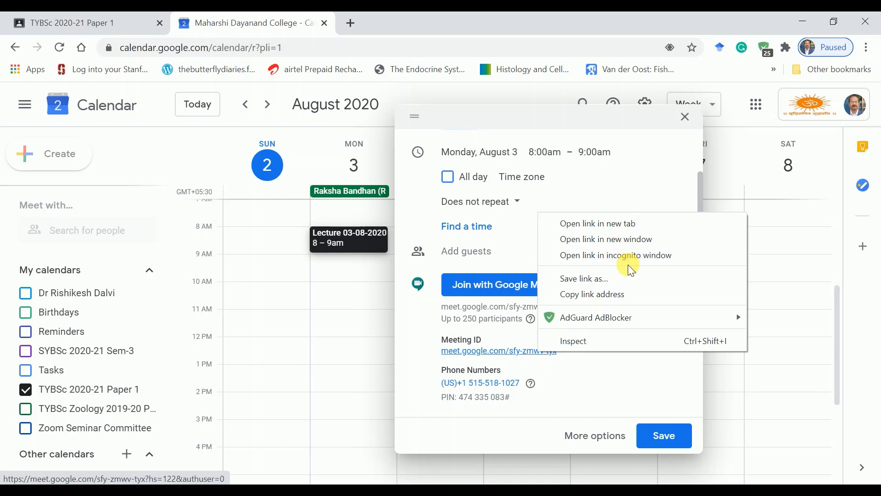
{"action": "left_click", "coordinate": [617, 297]}
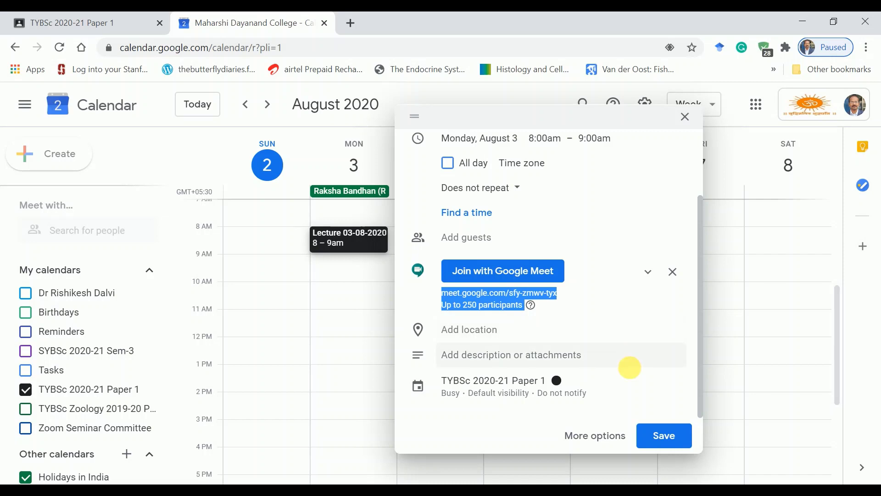
{"action": "left_click", "coordinate": [658, 439]}
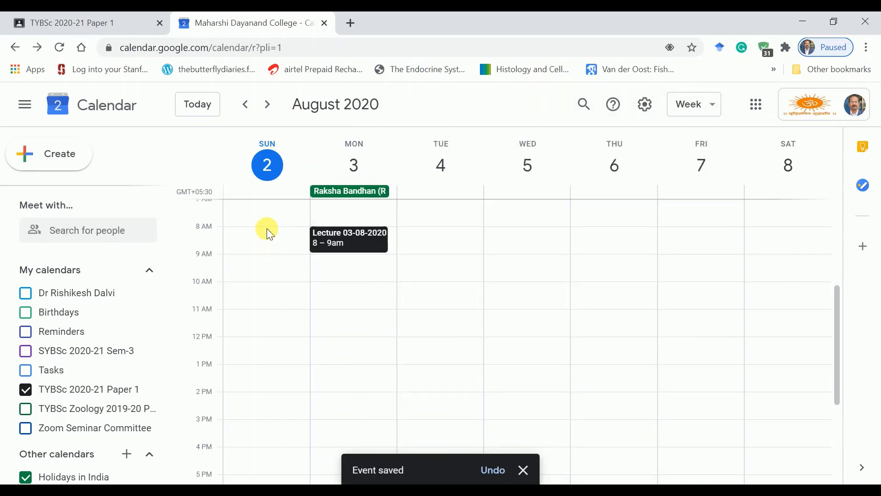
Step: Start a stream post in the Classroom class reading 'Lecture on 03-08-2020 at 08:00 am.'
{"action": "left_click", "coordinate": [81, 19]}
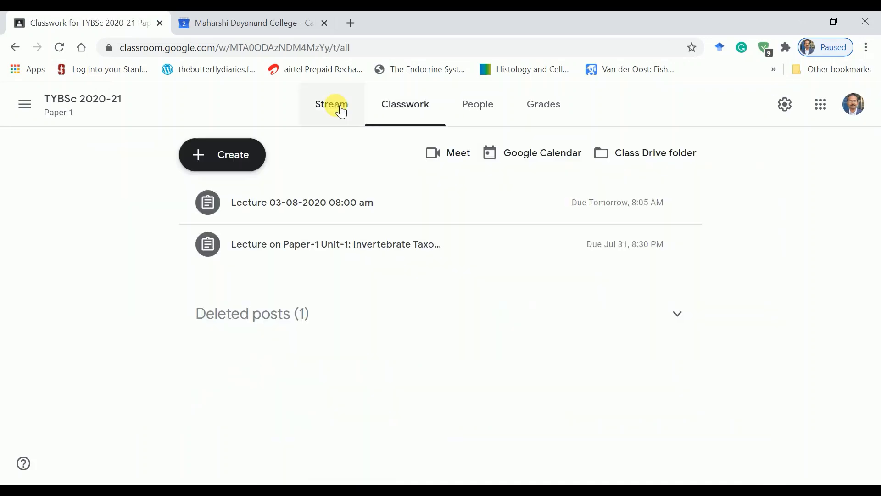
{"action": "left_click", "coordinate": [341, 110]}
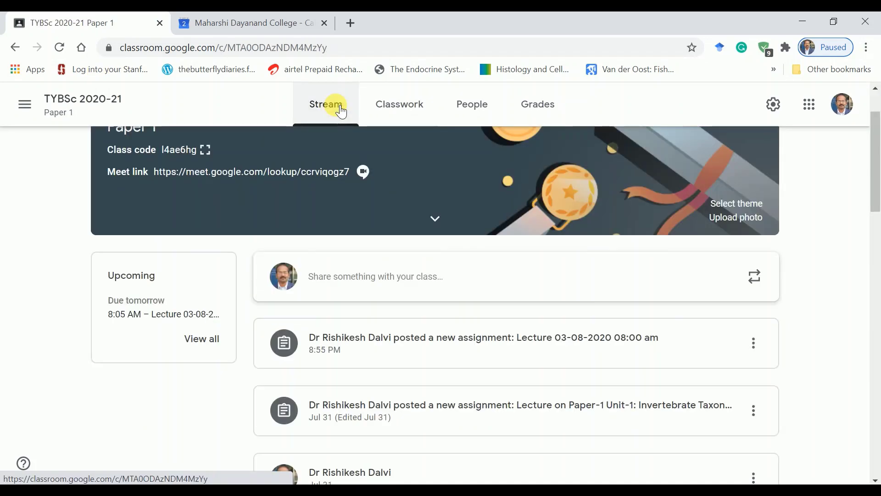
{"action": "left_click", "coordinate": [376, 280]}
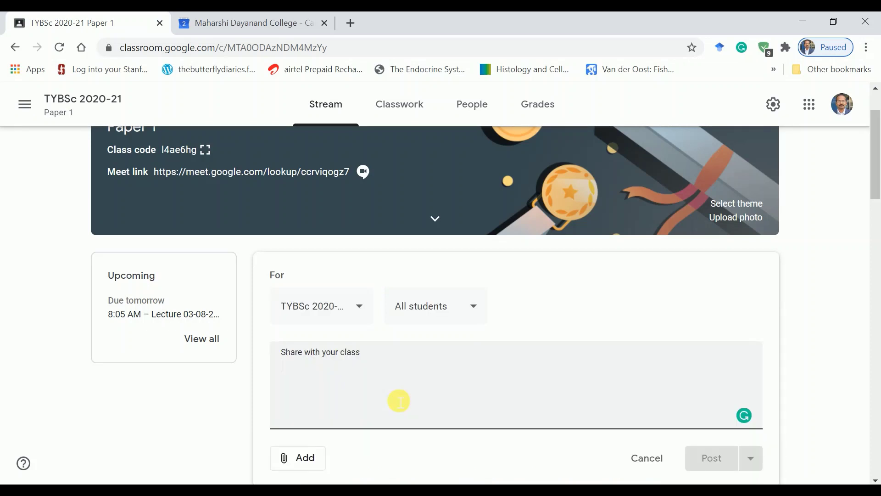
{"action": "type", "text": "Lecture on 03-08-2020 at 08:00 am."}
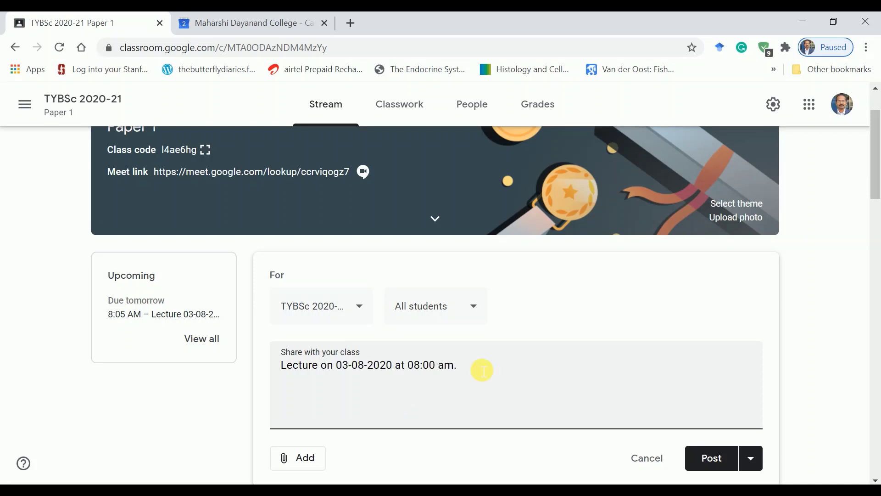
Step: Attach the copied Meet link to the post as a web link
{"action": "scroll", "coordinate": [478, 367], "scroll_direction": "down", "scroll_amount": 2}
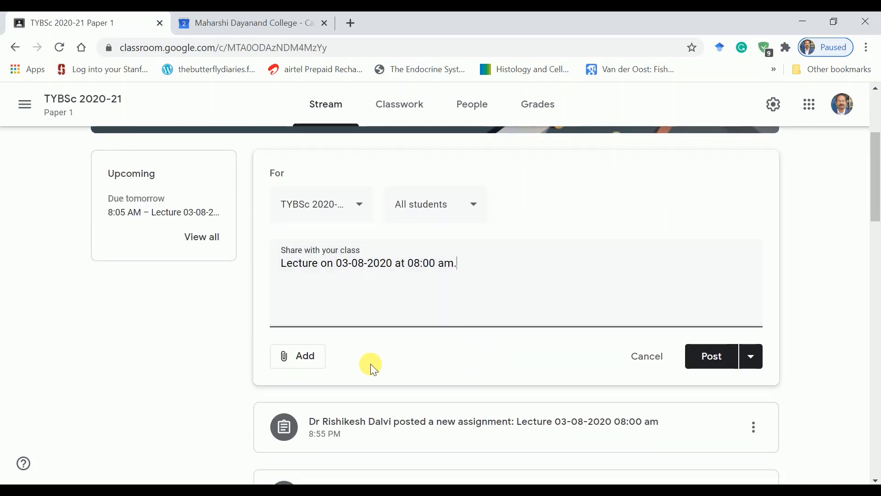
{"action": "left_click", "coordinate": [301, 370]}
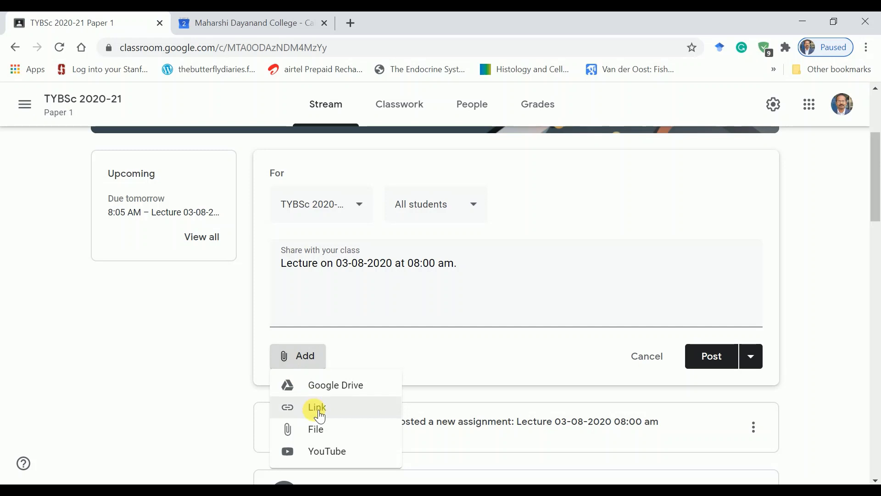
{"action": "left_click", "coordinate": [319, 412]}
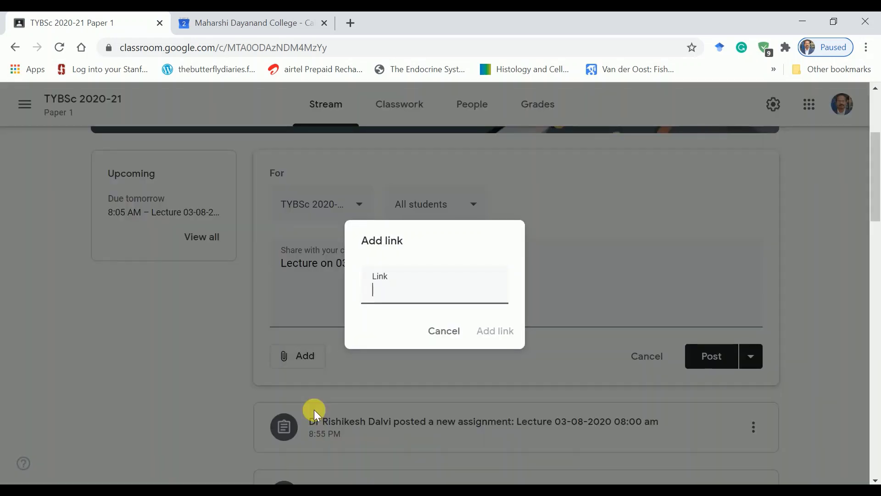
{"action": "key", "text": "ctrl+v"}
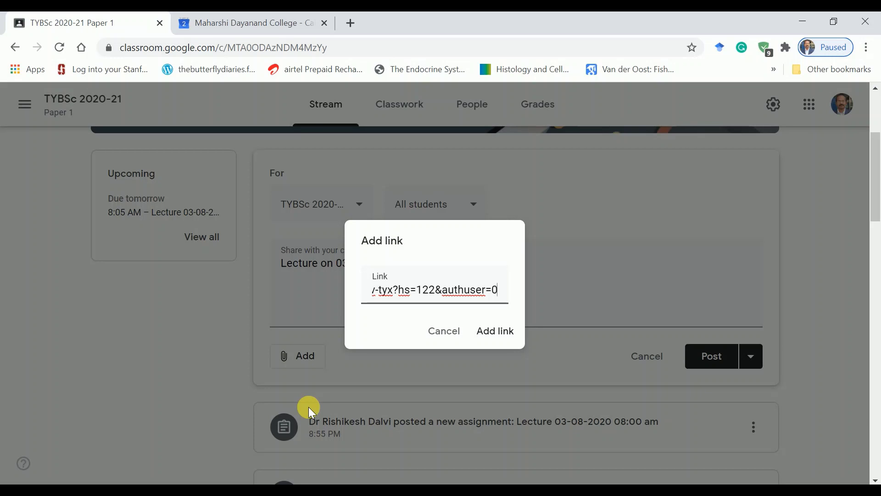
{"action": "left_click", "coordinate": [504, 337]}
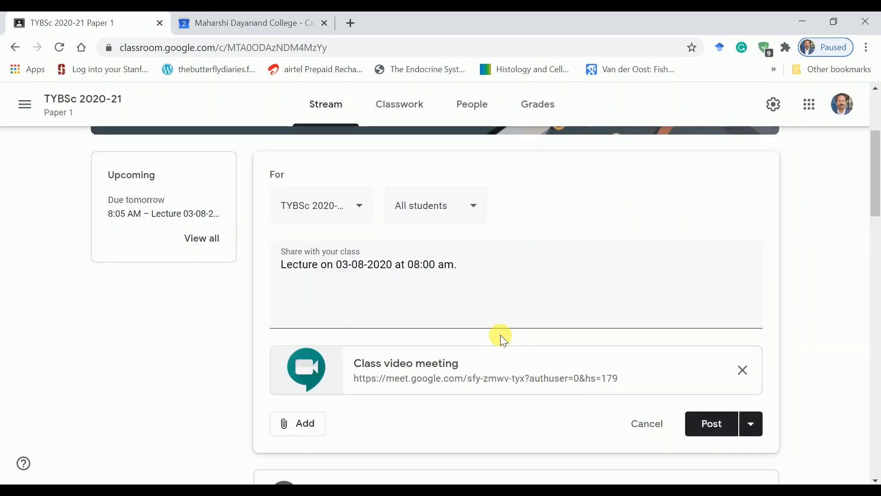
Step: Publish the 'Lecture on 03-08-2020 at 08:00 am.' post from the Post dropdown
{"action": "scroll", "coordinate": [649, 255], "scroll_direction": "down", "scroll_amount": 2}
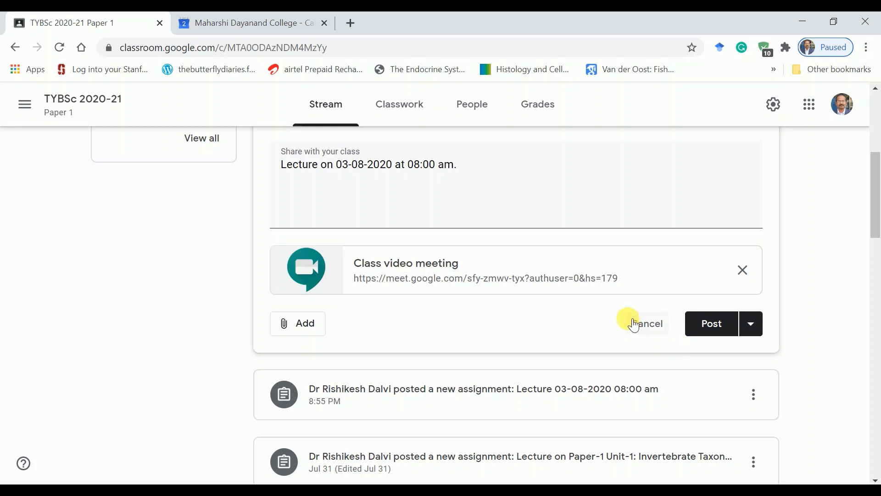
{"action": "left_click", "coordinate": [752, 324]}
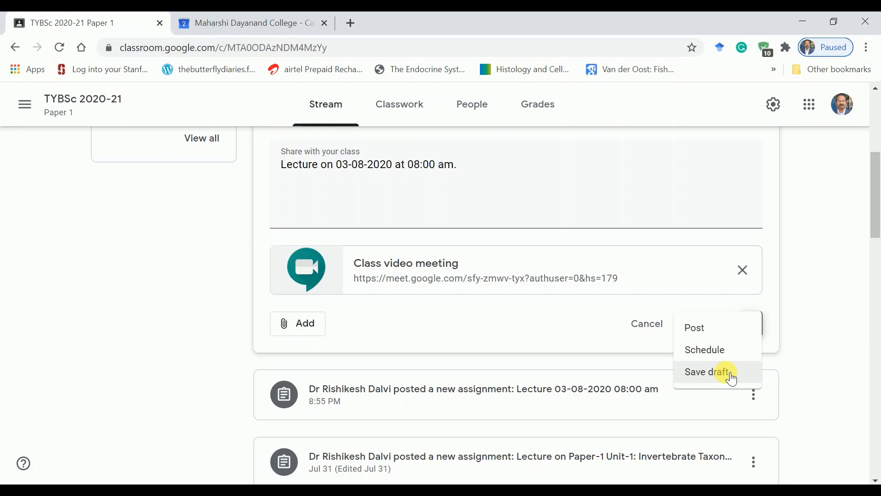
{"action": "left_click", "coordinate": [700, 328]}
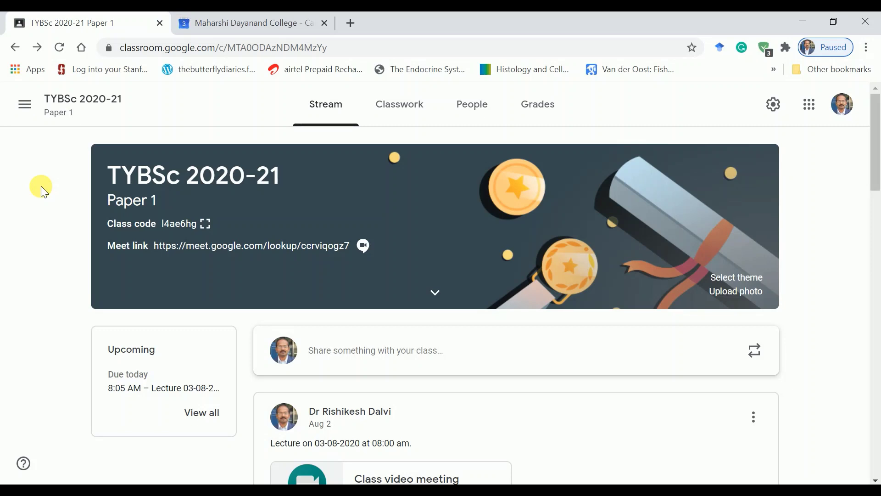
{"action": "left_click", "coordinate": [35, 114]}
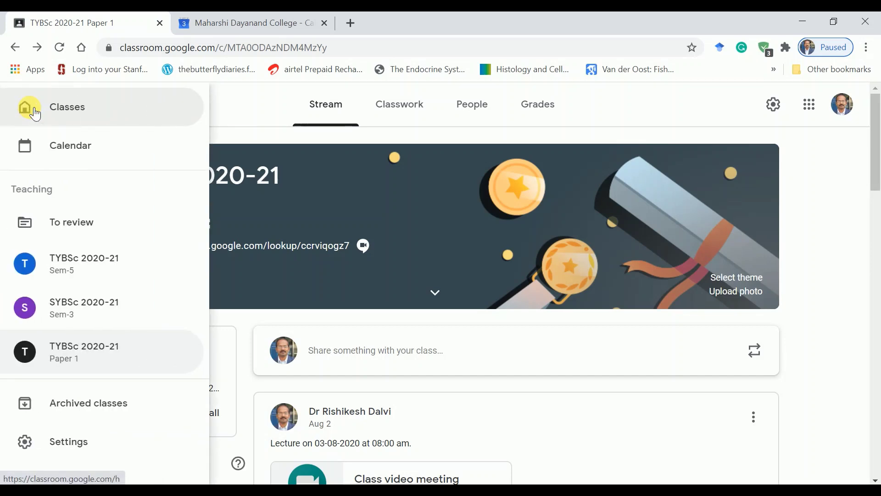
{"action": "left_click", "coordinate": [71, 147]}
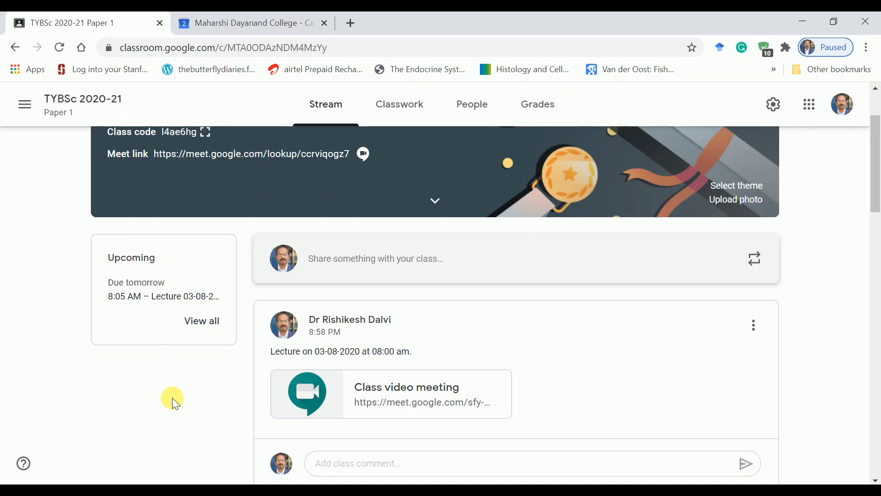
{"action": "scroll", "coordinate": [172, 397], "scroll_direction": "down", "scroll_amount": 2}
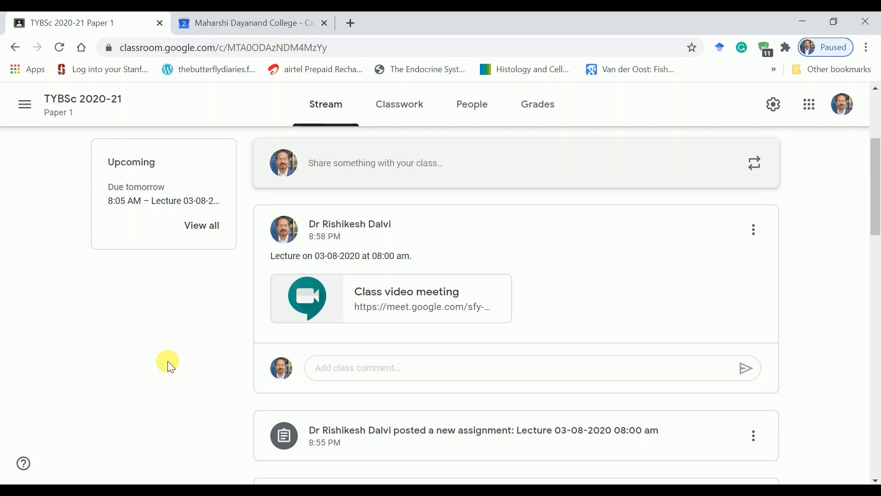
{"action": "left_click", "coordinate": [409, 295]}
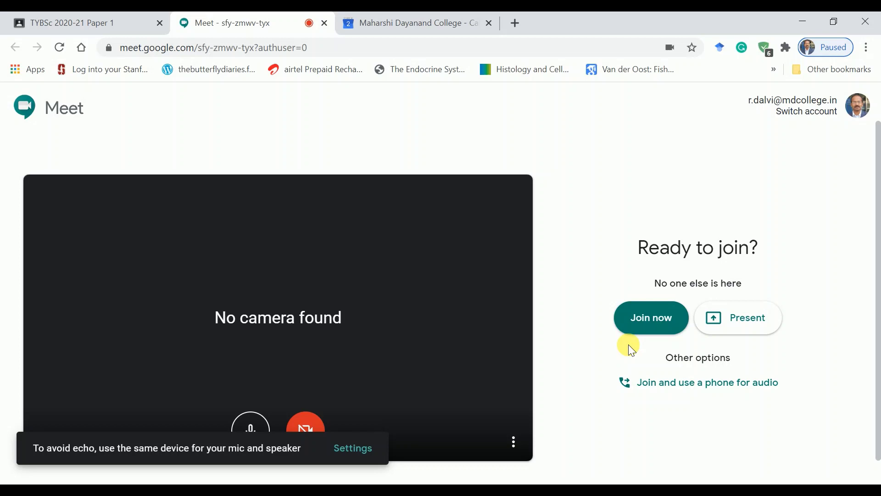
Step: Join the class video meeting from the Meet lobby
{"action": "left_click", "coordinate": [651, 322]}
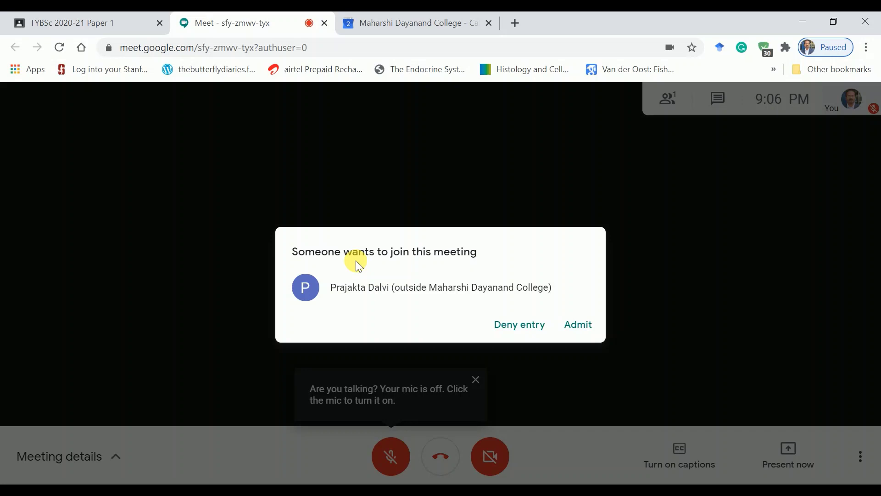
{"action": "left_click", "coordinate": [593, 329]}
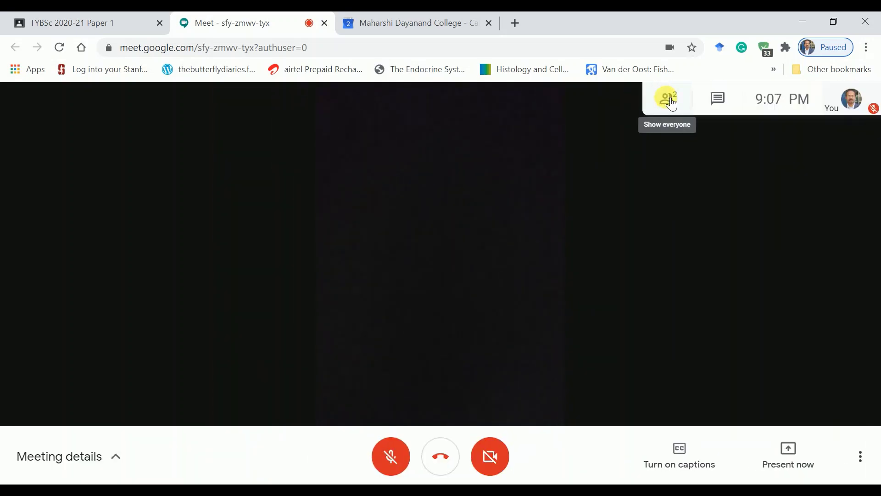
{"action": "left_click", "coordinate": [669, 100]}
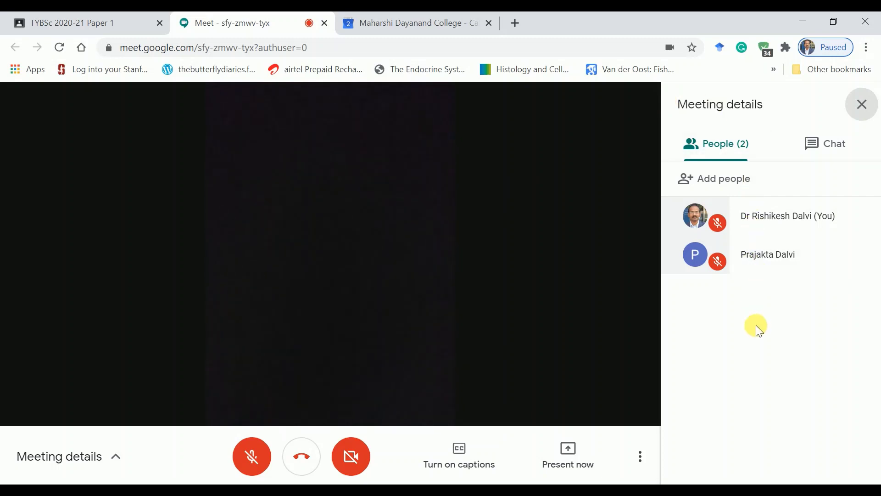
{"action": "left_click", "coordinate": [774, 255]}
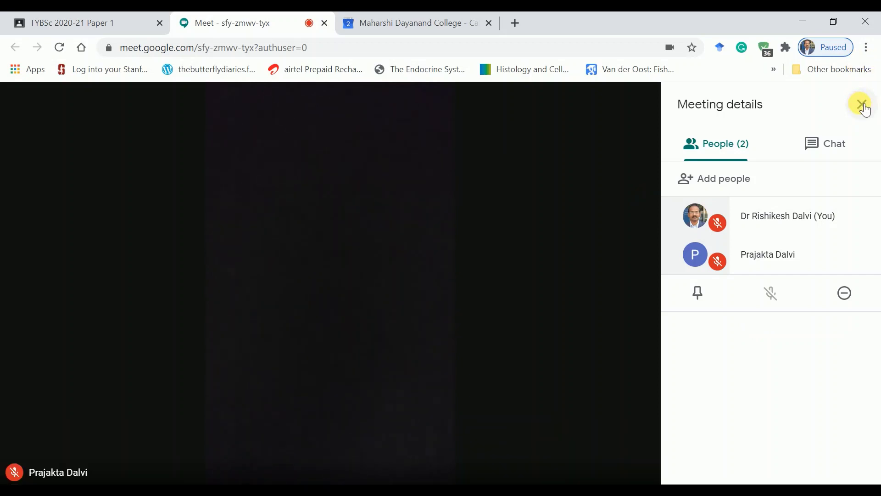
{"action": "left_click", "coordinate": [863, 105]}
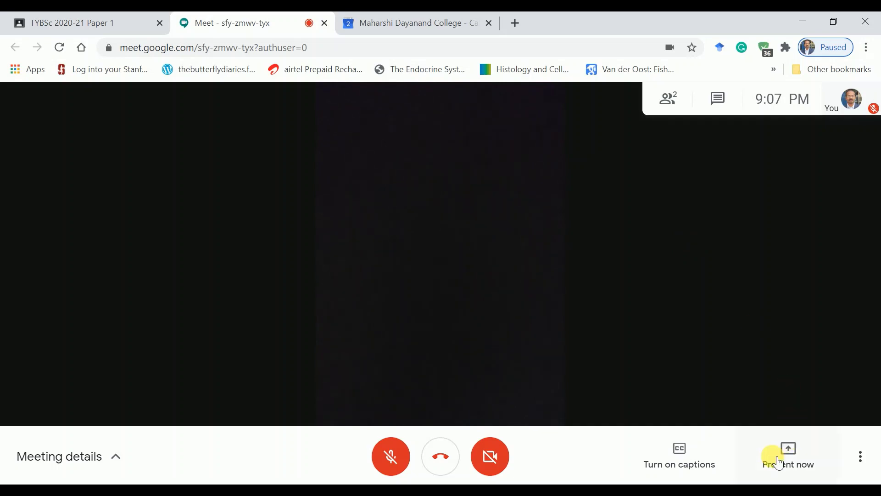
{"action": "left_click", "coordinate": [795, 462]}
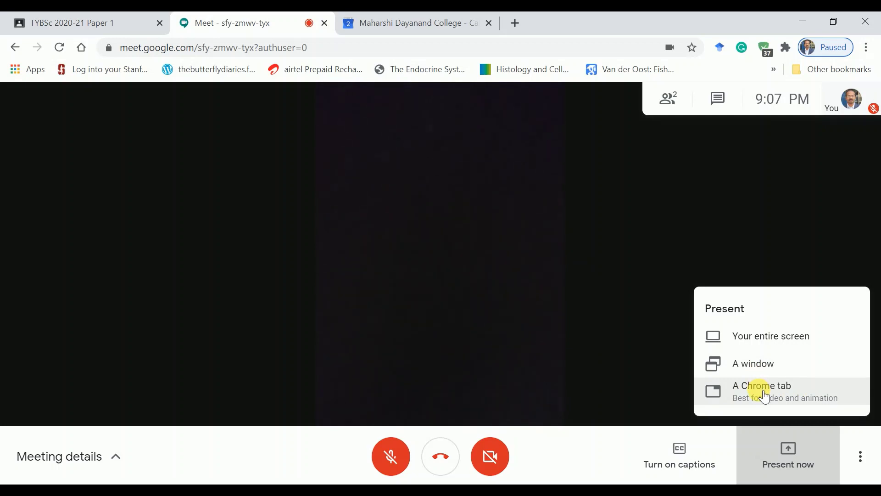
{"action": "left_click", "coordinate": [671, 361]}
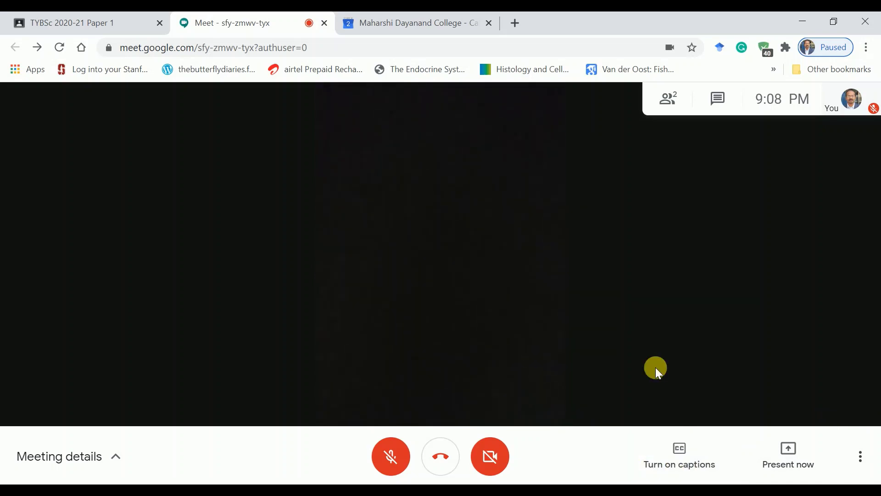
Step: Start recording the meeting and accept the consent notice
{"action": "left_click", "coordinate": [876, 467]}
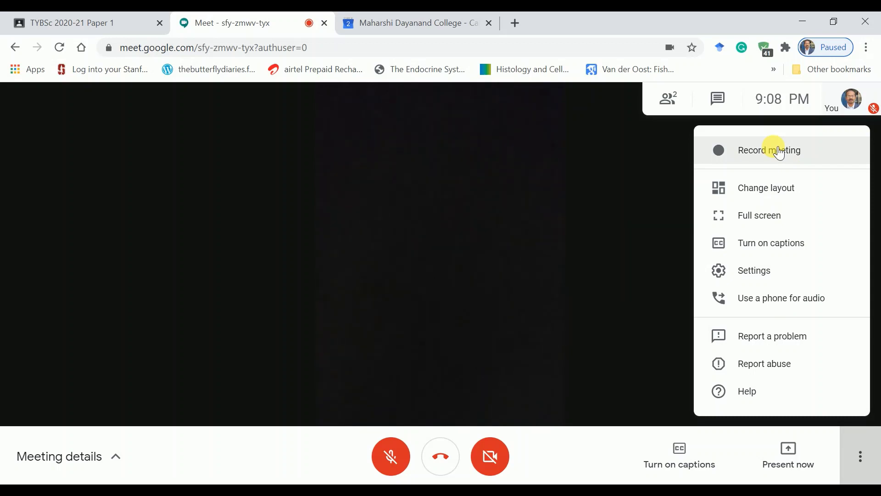
{"action": "left_click", "coordinate": [831, 145]}
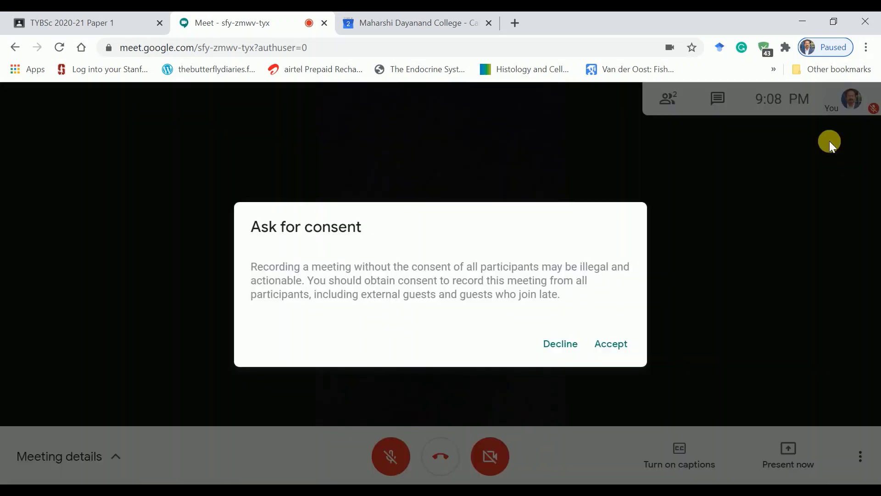
{"action": "left_click", "coordinate": [614, 353]}
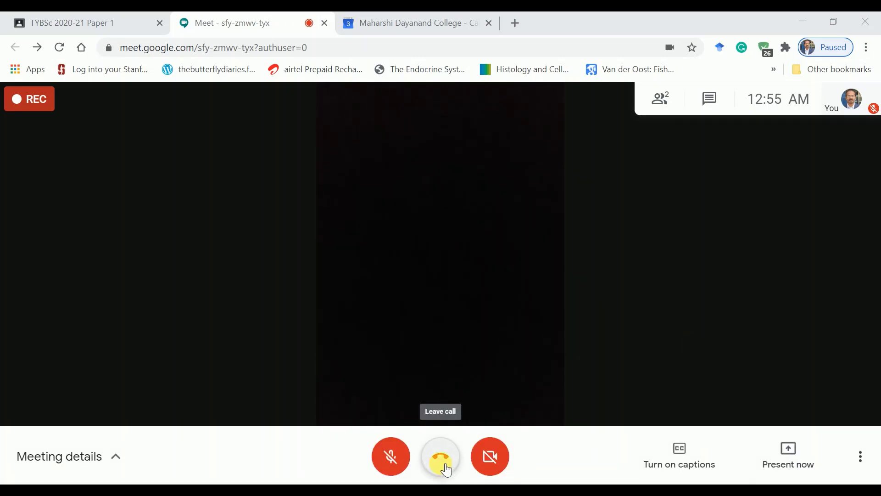
Step: Stop the meeting recording and confirm so it saves to Google Drive
{"action": "left_click", "coordinate": [860, 456]}
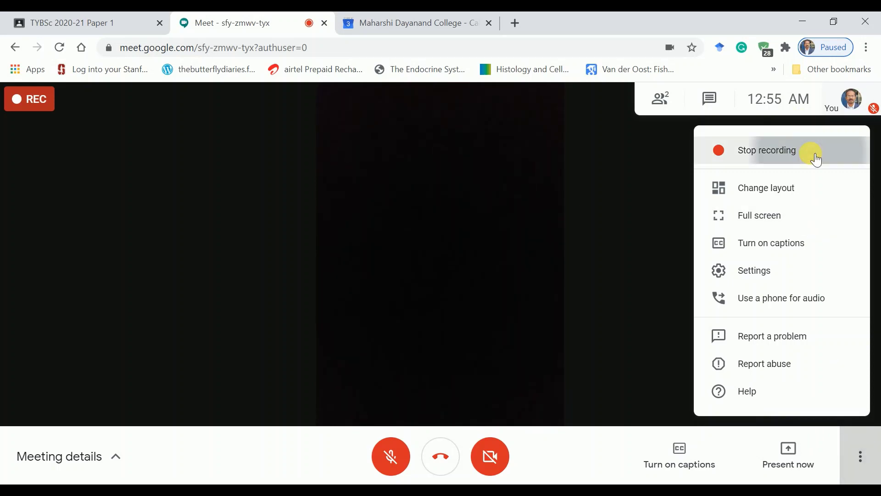
{"action": "left_click", "coordinate": [812, 156]}
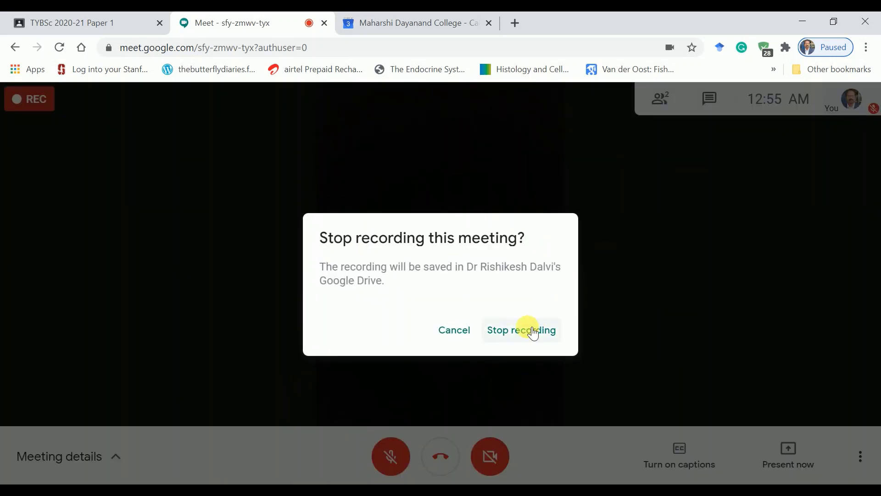
{"action": "left_click", "coordinate": [527, 329]}
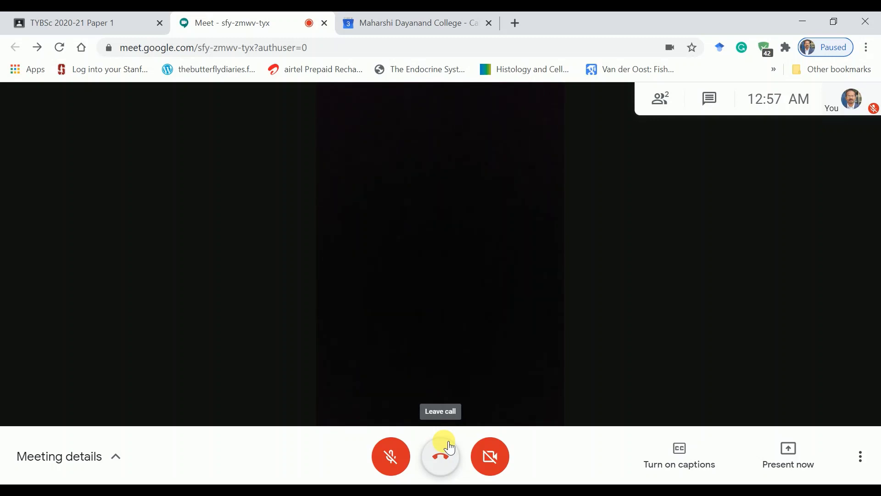
Step: Remove the other participant from the Meet call via the People panel, then leave the call
{"action": "left_click", "coordinate": [668, 106]}
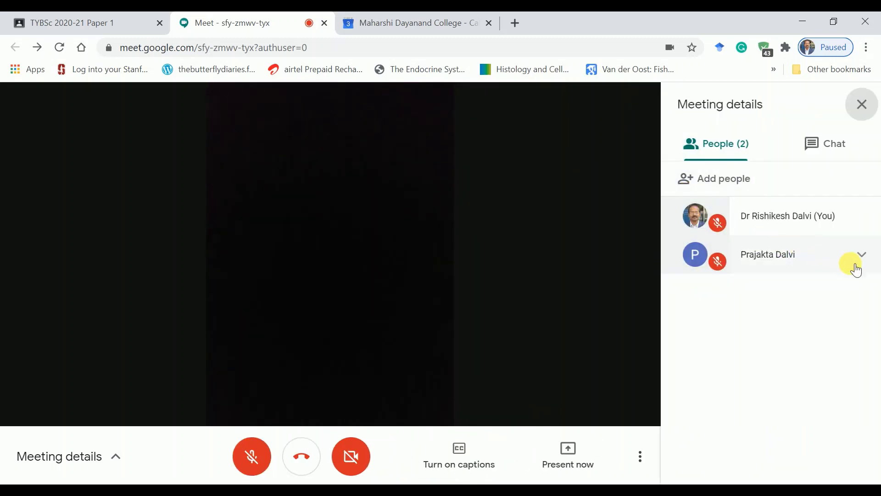
{"action": "left_click", "coordinate": [866, 263]}
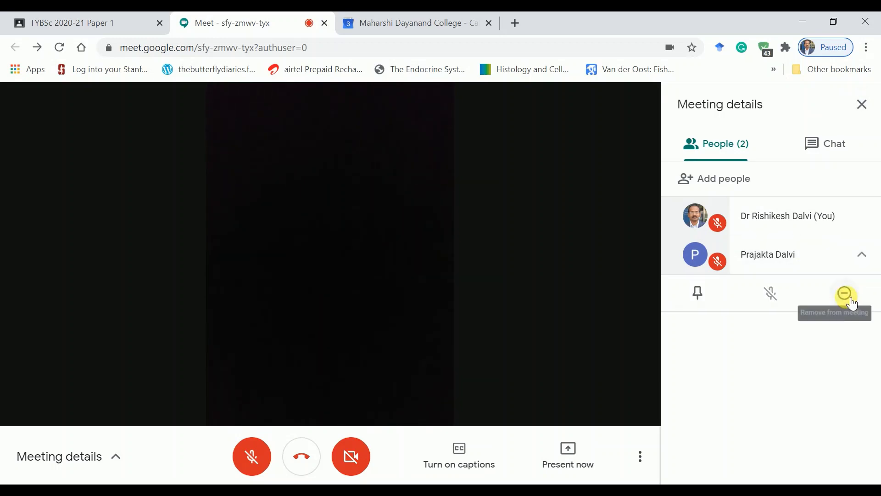
{"action": "left_click", "coordinate": [846, 296]}
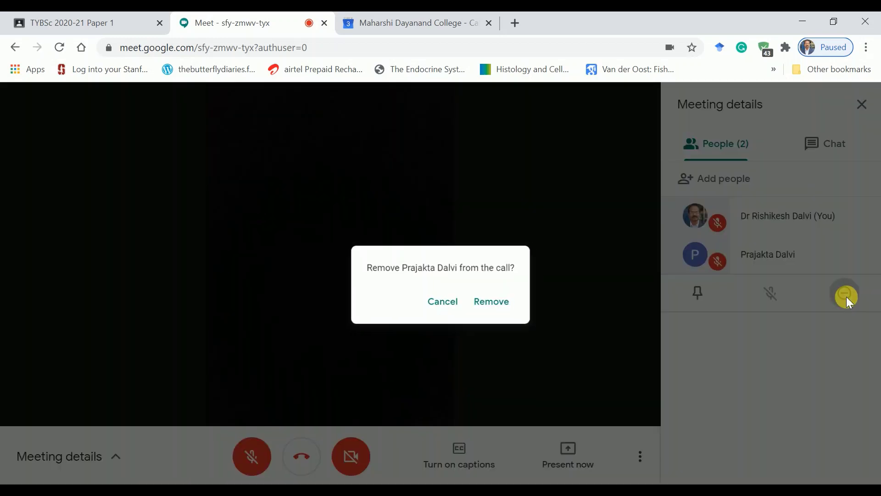
{"action": "left_click", "coordinate": [494, 311]}
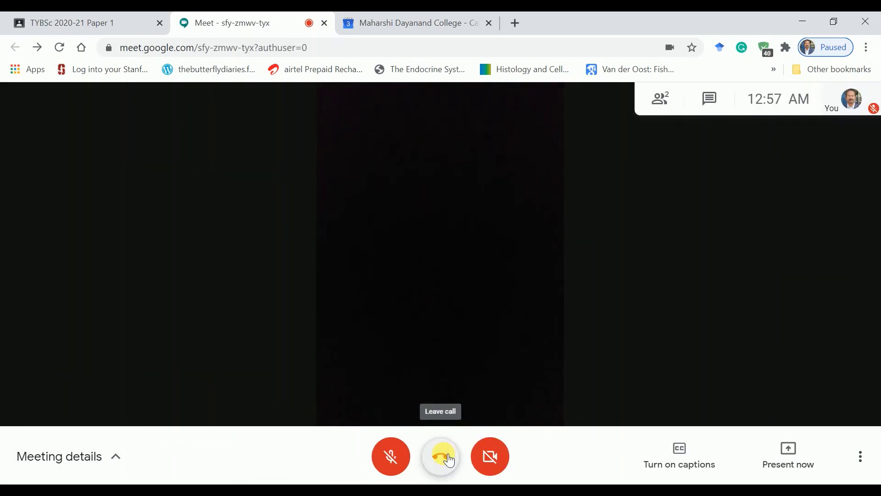
{"action": "left_click", "coordinate": [449, 459]}
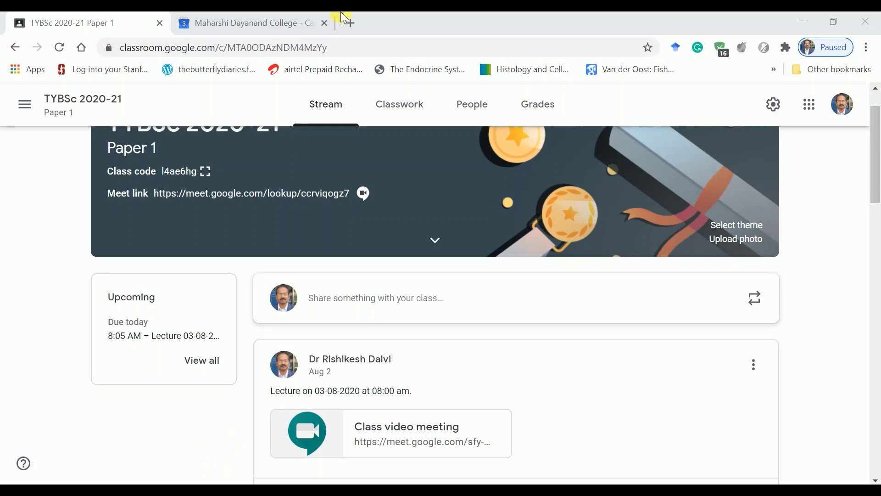
Step: Search Google for 'meet attendance' in a new Chrome tab
{"action": "left_click", "coordinate": [354, 20]}
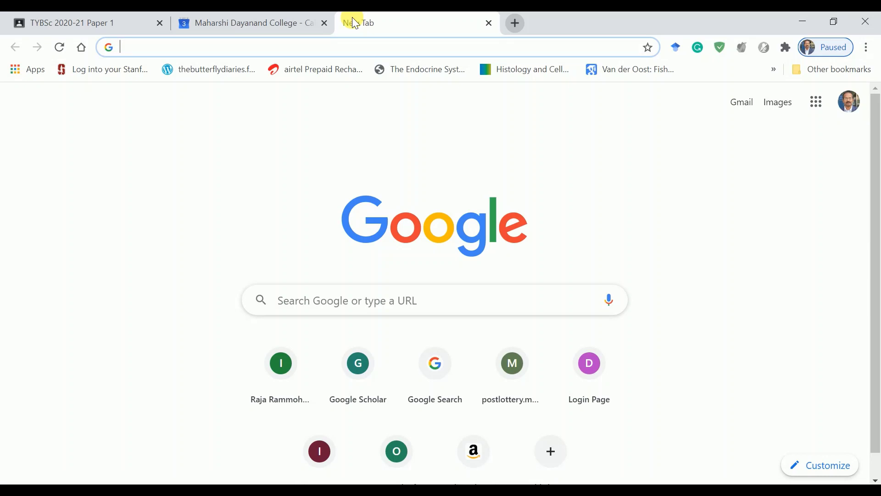
{"action": "type", "text": "meet "}
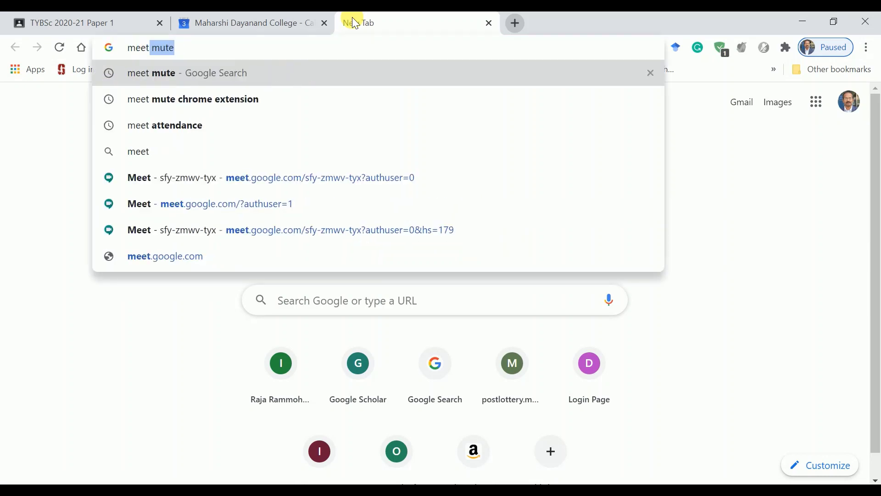
{"action": "type", "text": "a"}
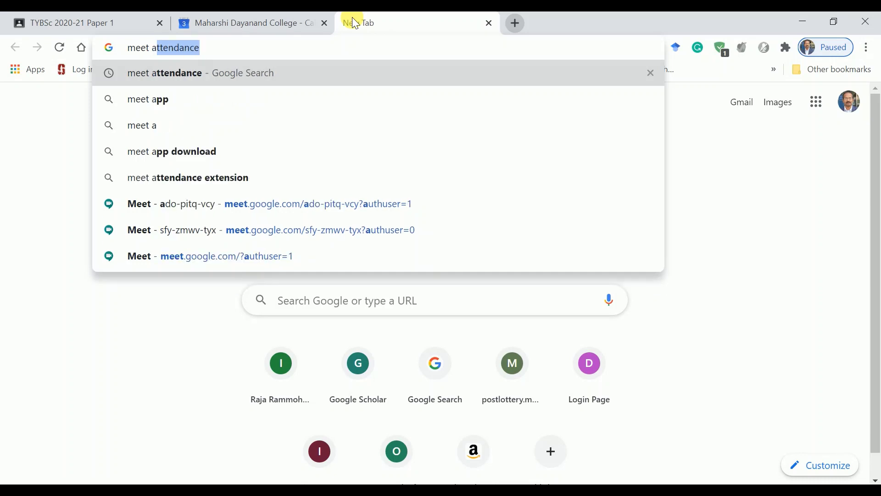
{"action": "key", "text": "Right"}
{"action": "key", "text": "Return"}
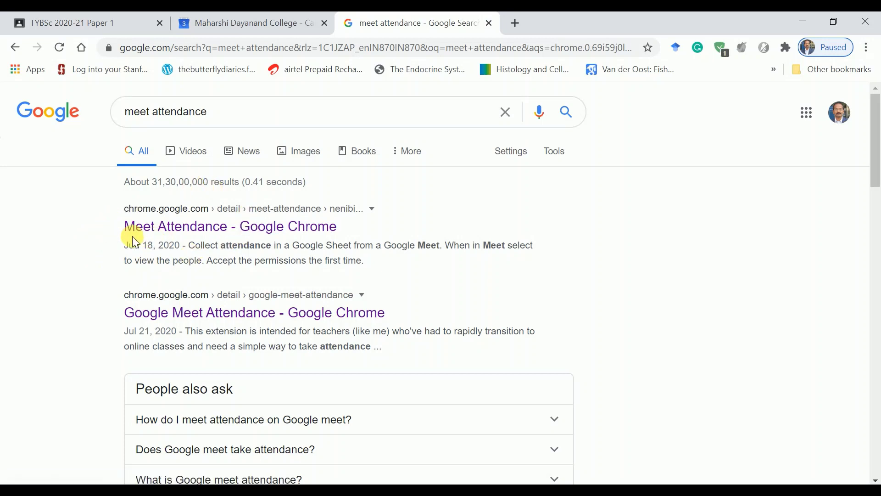
Step: Add the Meet Attendance extension to Chrome from its Web Store page
{"action": "left_click", "coordinate": [169, 230]}
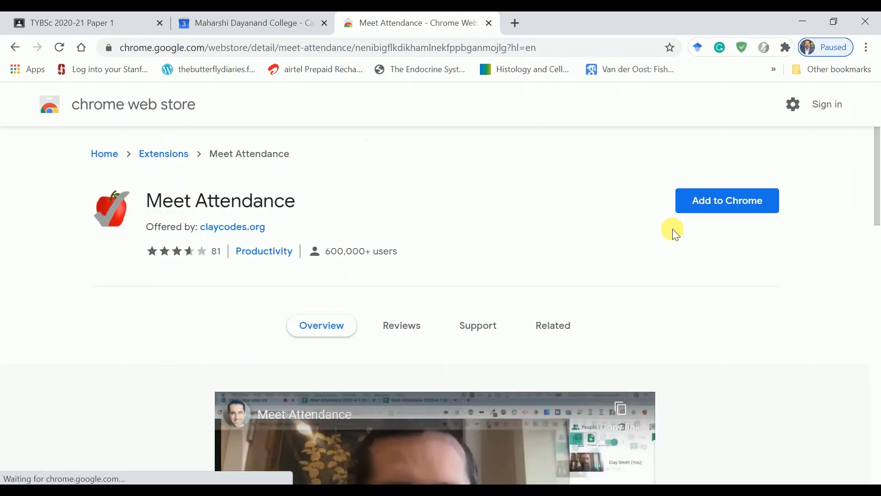
{"action": "left_click", "coordinate": [744, 208]}
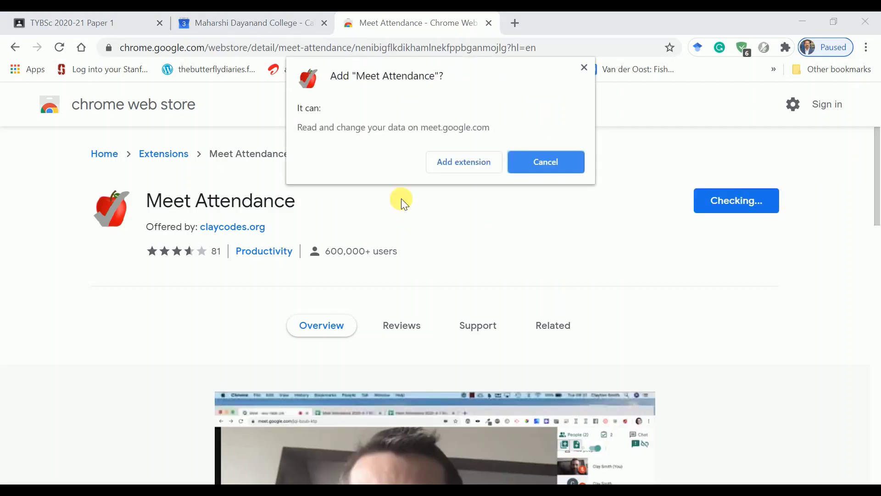
{"action": "left_click", "coordinate": [463, 167]}
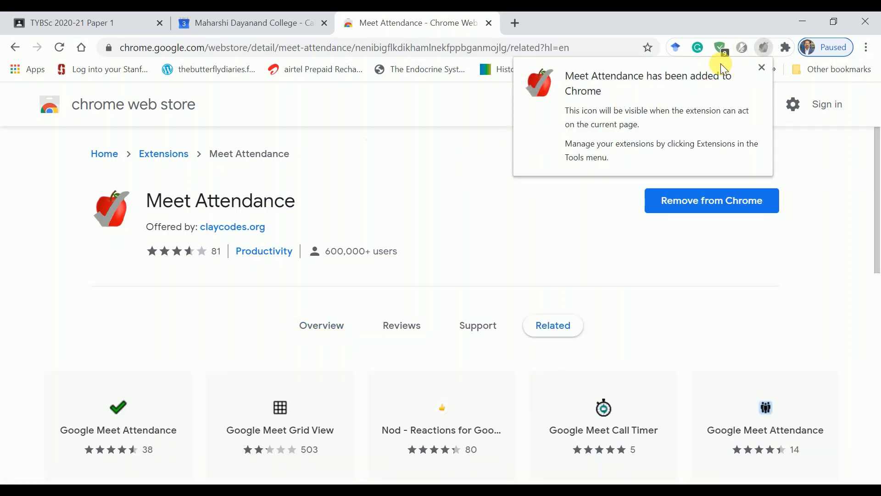
{"action": "left_click", "coordinate": [762, 69]}
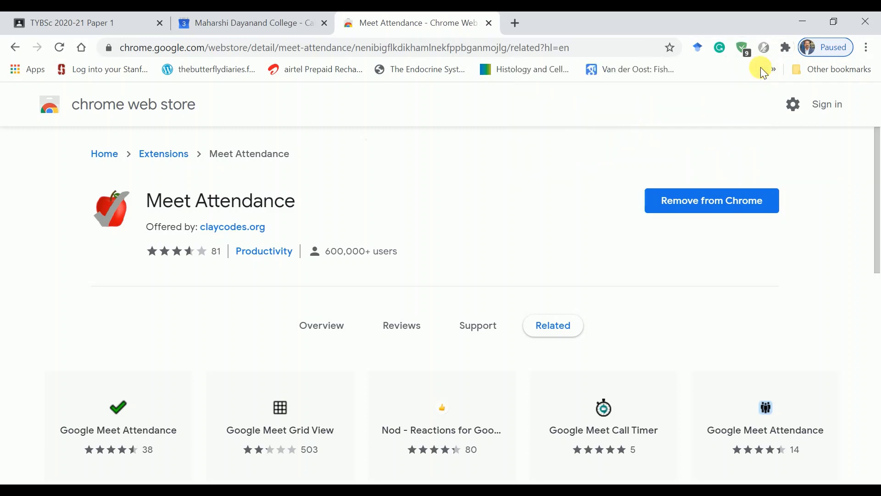
Step: Pin Meet Attendance to the toolbar and go back to its overview listing
{"action": "left_click", "coordinate": [785, 47]}
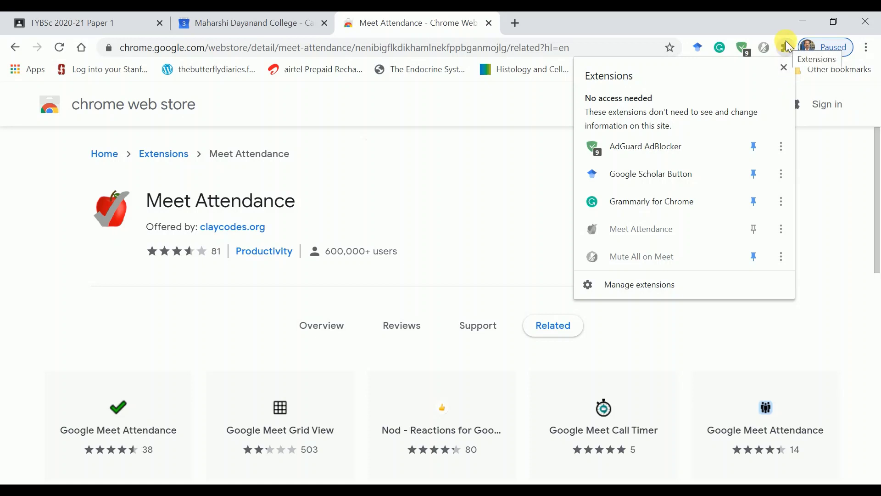
{"action": "left_click", "coordinate": [757, 230]}
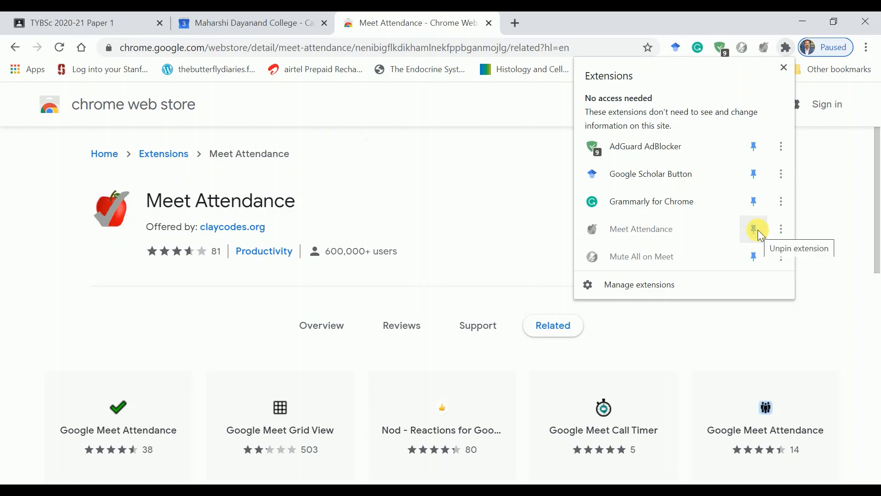
{"action": "left_click", "coordinate": [475, 243]}
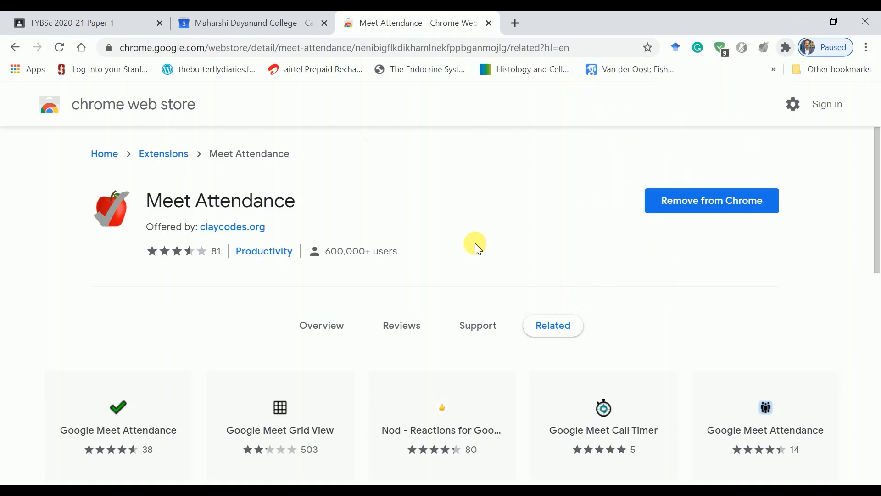
{"action": "left_click", "coordinate": [15, 47]}
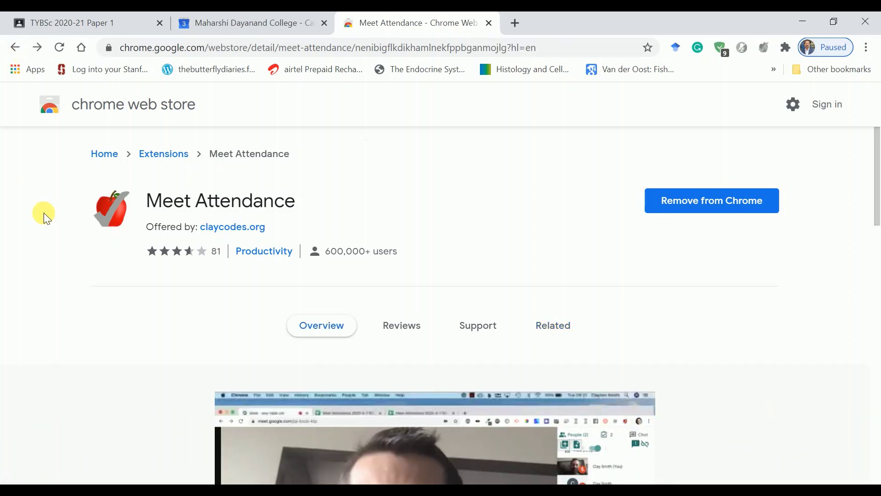
{"action": "scroll", "coordinate": [43, 213], "scroll_direction": "left", "scroll_amount": 5}
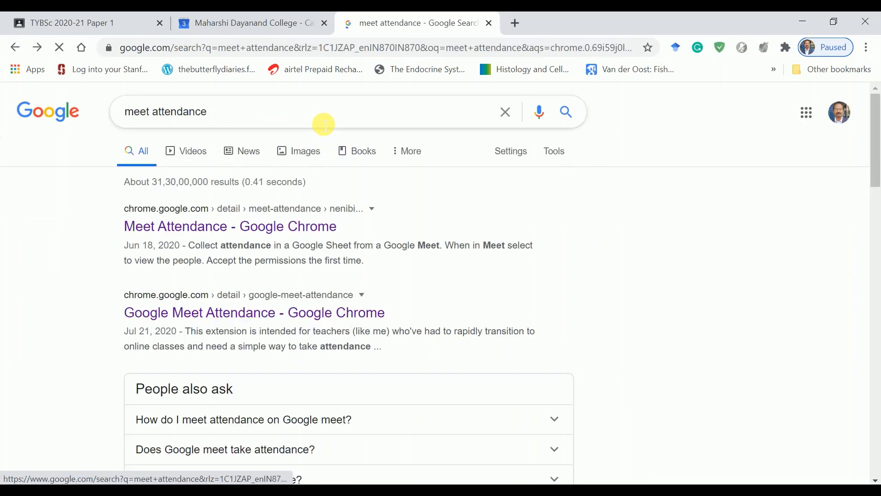
Step: Search the store for 'mute', open the Mute All on Meet page, then close that tab
{"action": "left_click", "coordinate": [322, 121]}
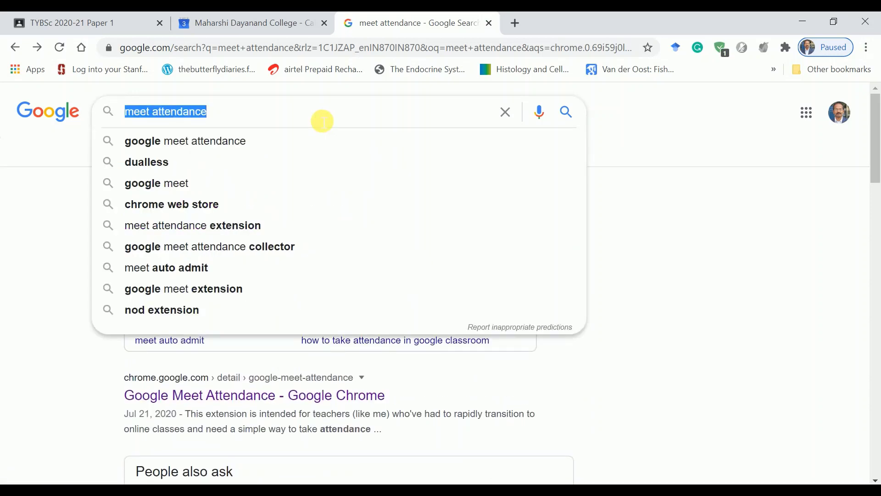
{"action": "type", "text": "mute"}
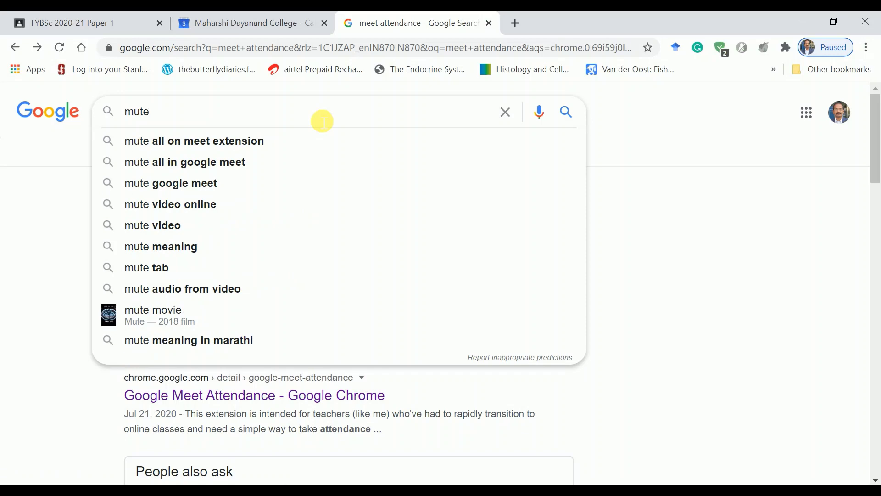
{"action": "left_click", "coordinate": [245, 149]}
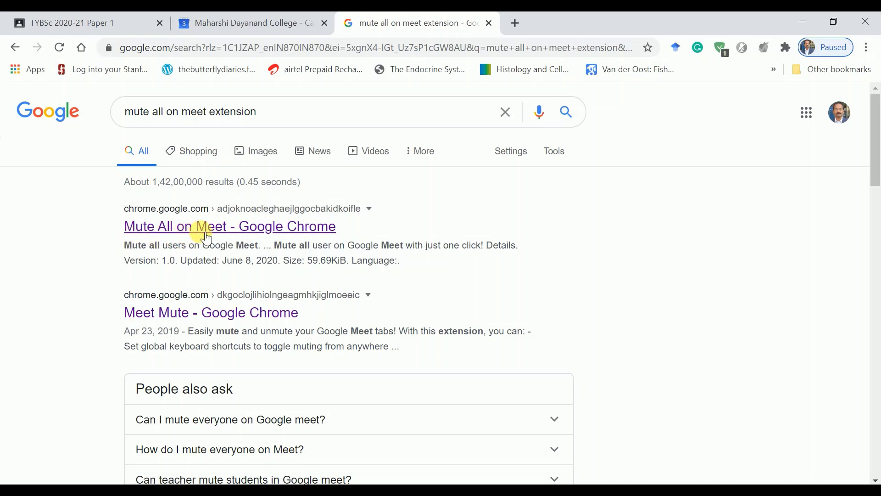
{"action": "left_click", "coordinate": [245, 237]}
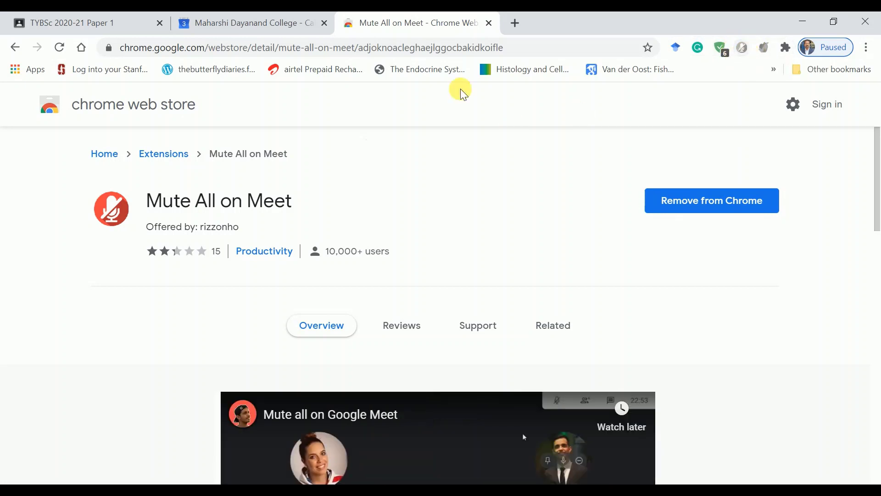
{"action": "left_click", "coordinate": [489, 23]}
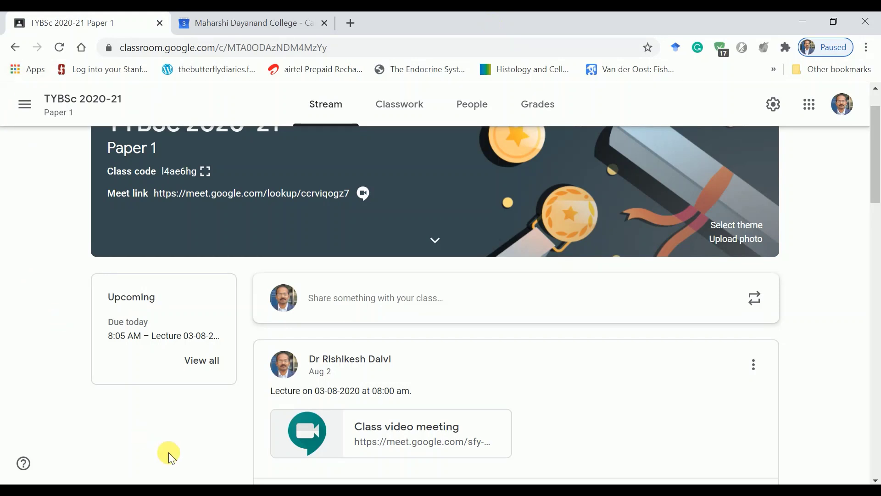
Step: Open the 'Class video meeting' link card in the stream post
{"action": "left_click", "coordinate": [355, 430]}
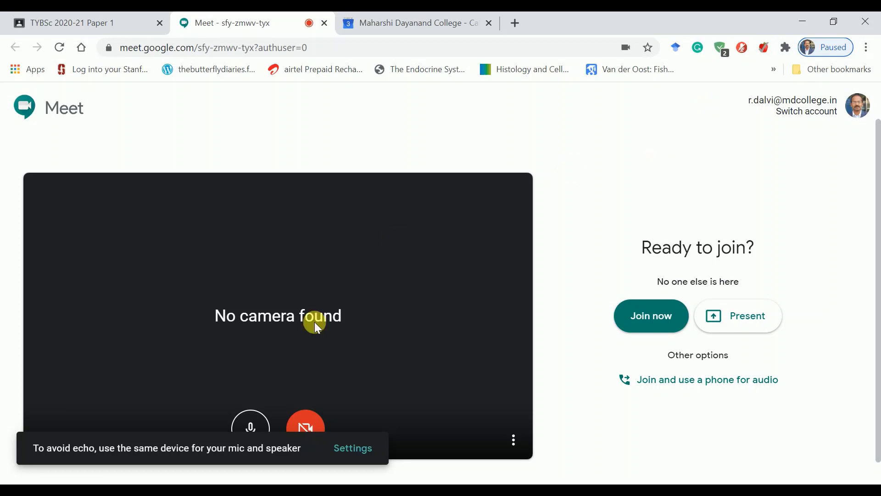
Step: Join the class meeting with the microphone muted and dismiss the meeting details panel
{"action": "left_click", "coordinate": [250, 420]}
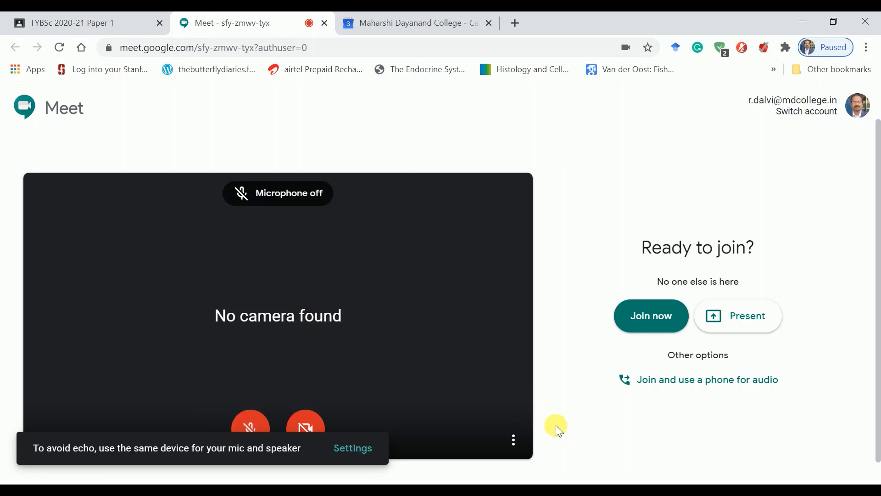
{"action": "left_click", "coordinate": [640, 317]}
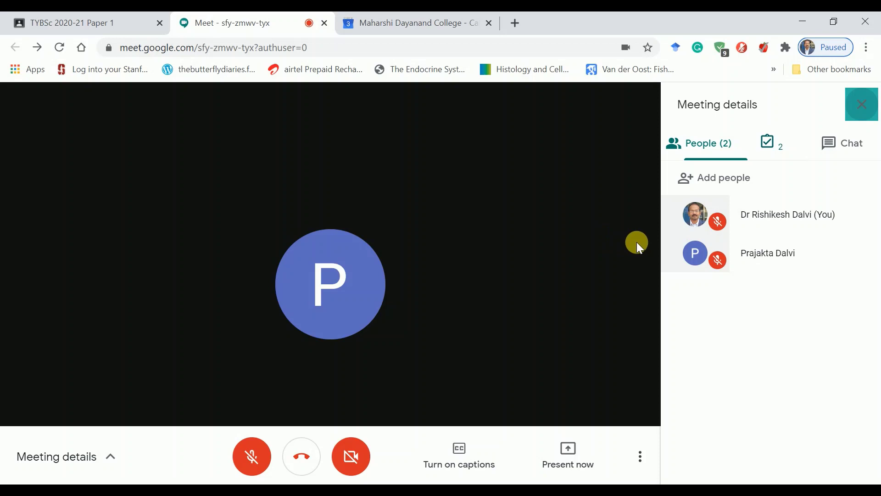
{"action": "left_click", "coordinate": [862, 104]}
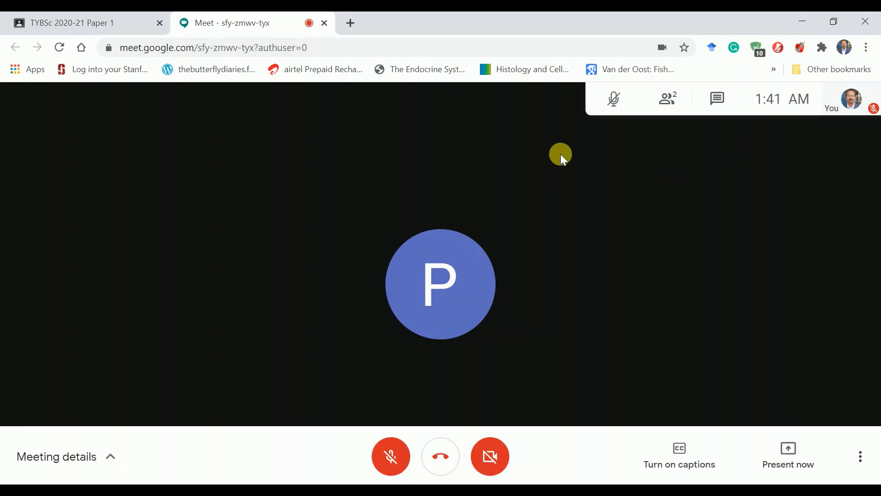
Step: Create a new Meet Attendance sheet from the People panel listing both participants
{"action": "left_click", "coordinate": [674, 101]}
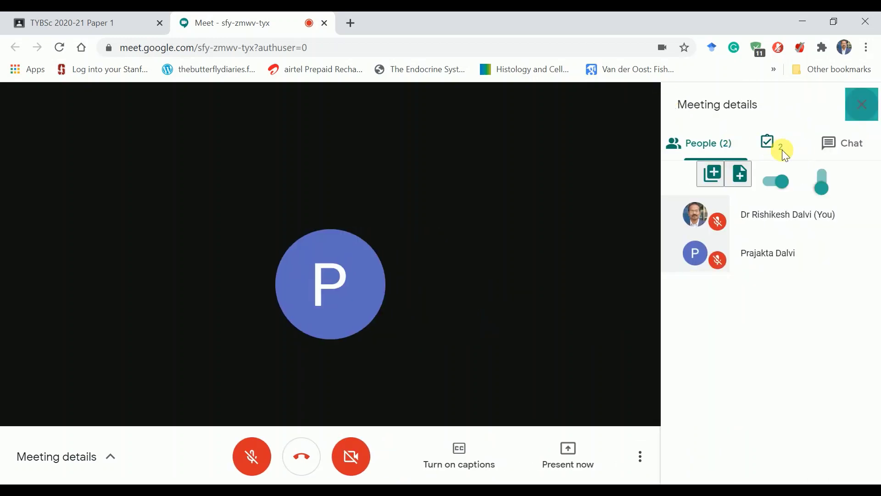
{"action": "mouse_move", "coordinate": [784, 147]}
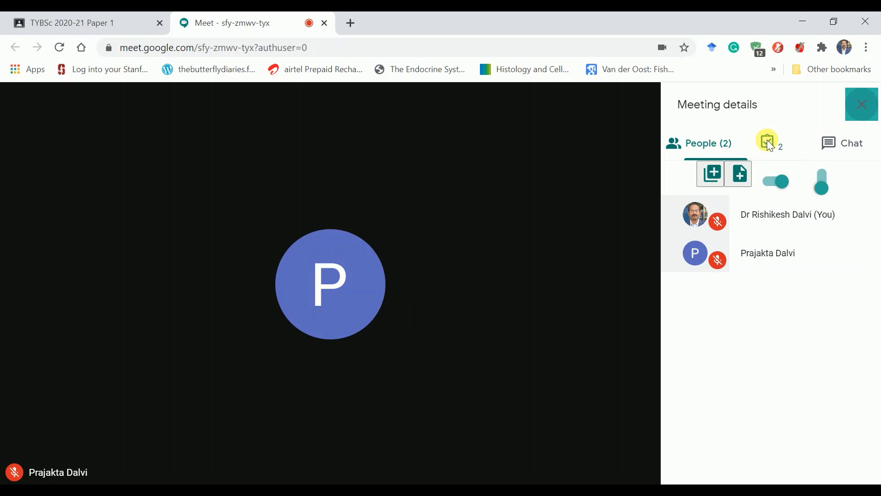
{"action": "left_click", "coordinate": [767, 139]}
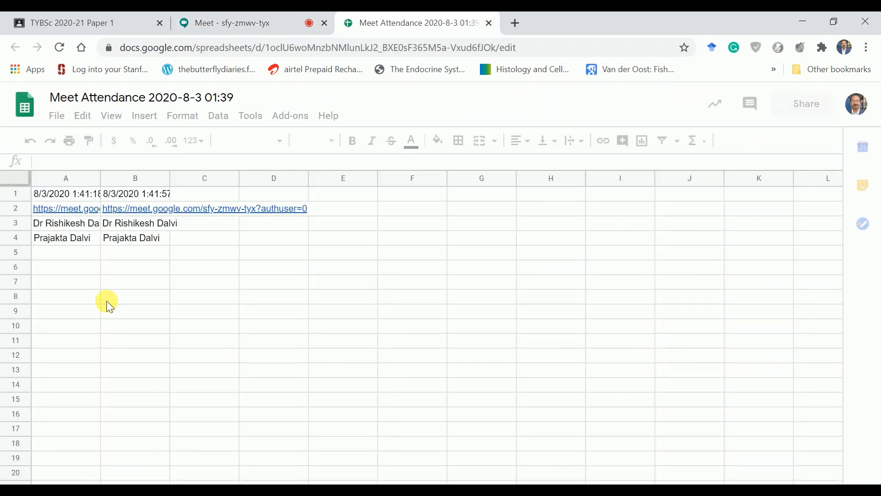
{"action": "left_click", "coordinate": [109, 240]}
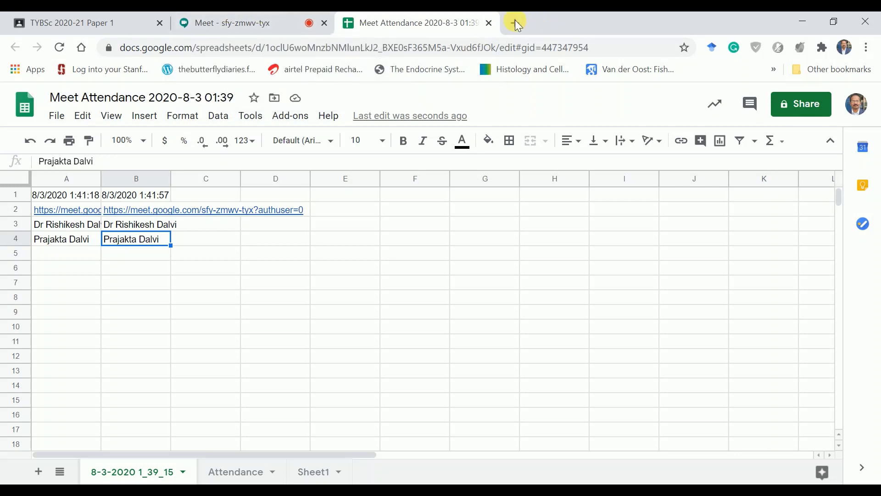
Step: Check drive.google.com Quick Access for the Meet Attendance sheets, then close the Drive tab
{"action": "left_click", "coordinate": [514, 21]}
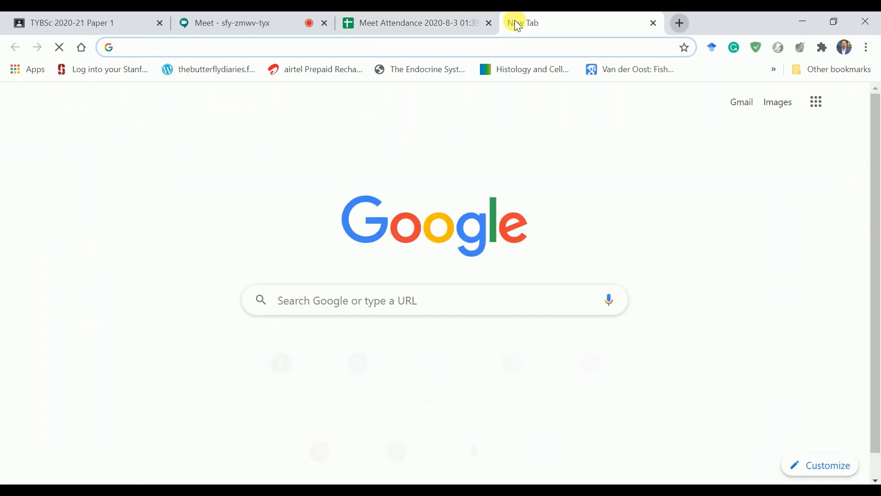
{"action": "type", "text": "dr"}
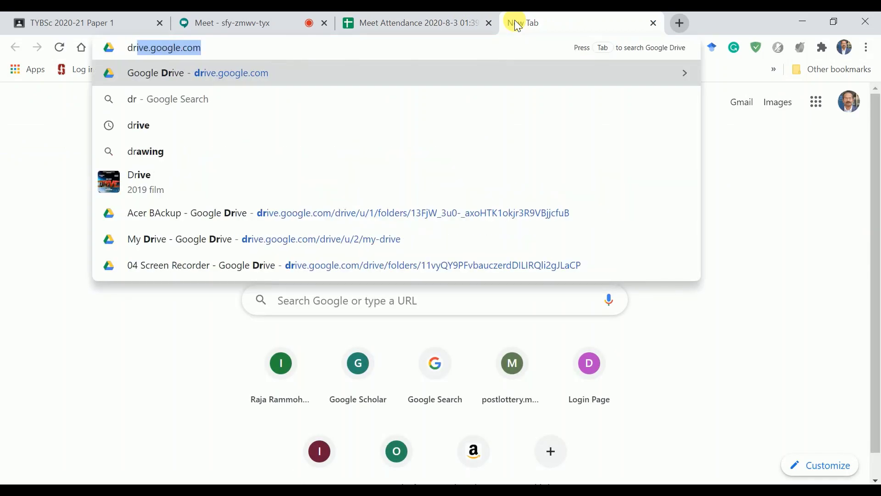
{"action": "key", "text": "Return"}
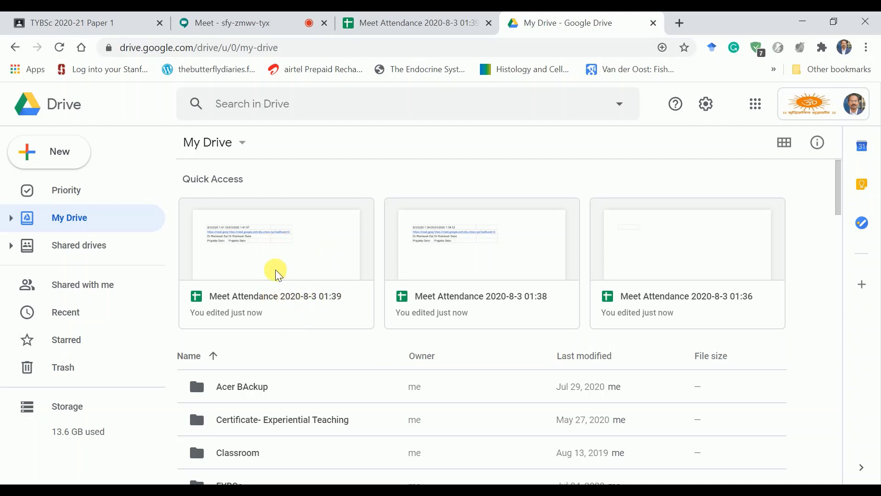
{"action": "key", "text": "ctrl+w"}
{"action": "left_click", "coordinate": [256, 24]}
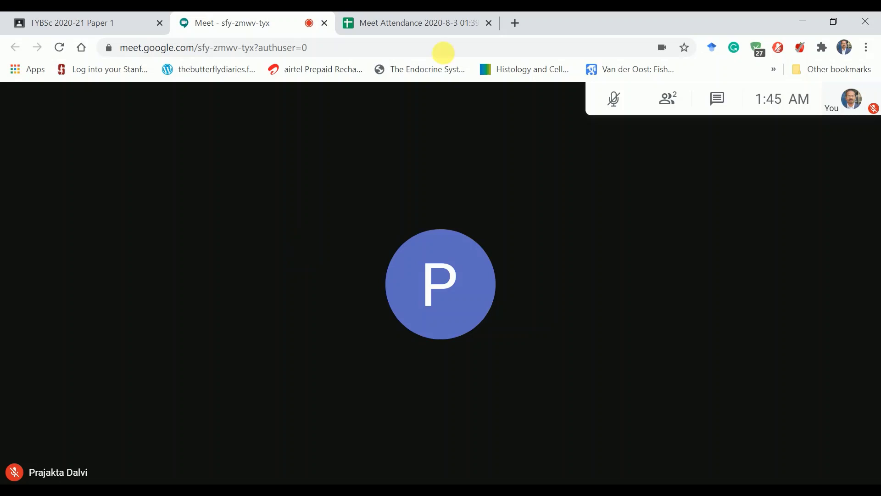
Step: Open the sfy-zmwv-tyx recording-uploaded email in Gmail and follow its Open in Drive link
{"action": "left_click", "coordinate": [515, 23]}
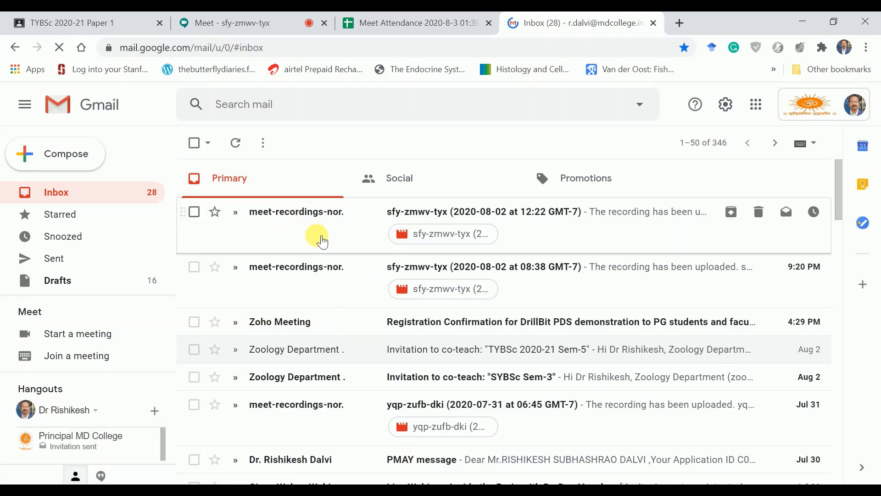
{"action": "left_click", "coordinate": [322, 241]}
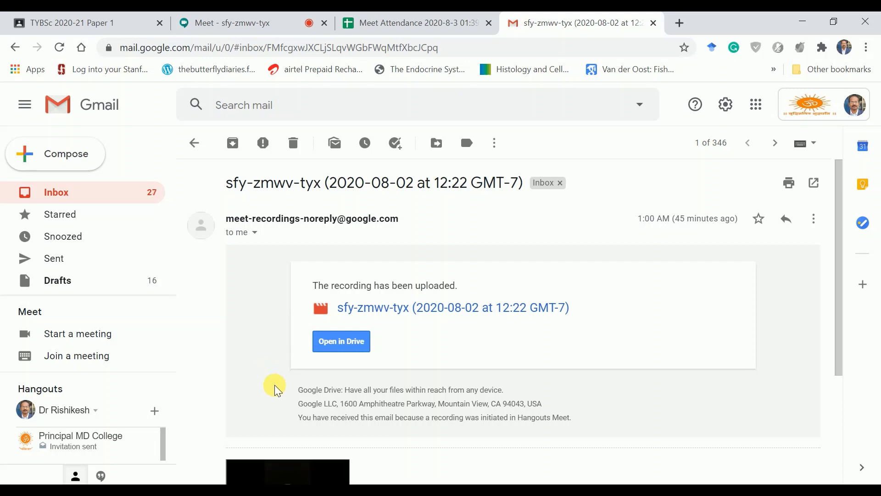
{"action": "scroll", "coordinate": [274, 390], "scroll_direction": "down", "scroll_amount": 2}
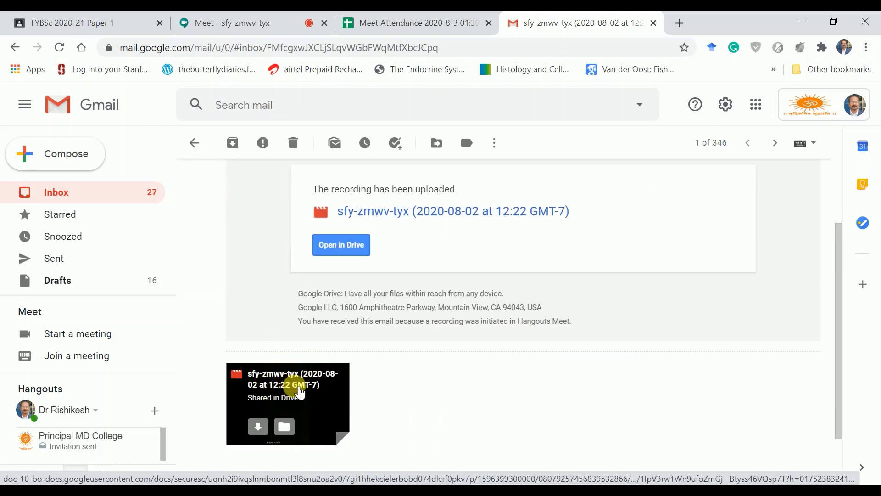
{"action": "scroll", "coordinate": [294, 388], "scroll_direction": "up", "scroll_amount": 2}
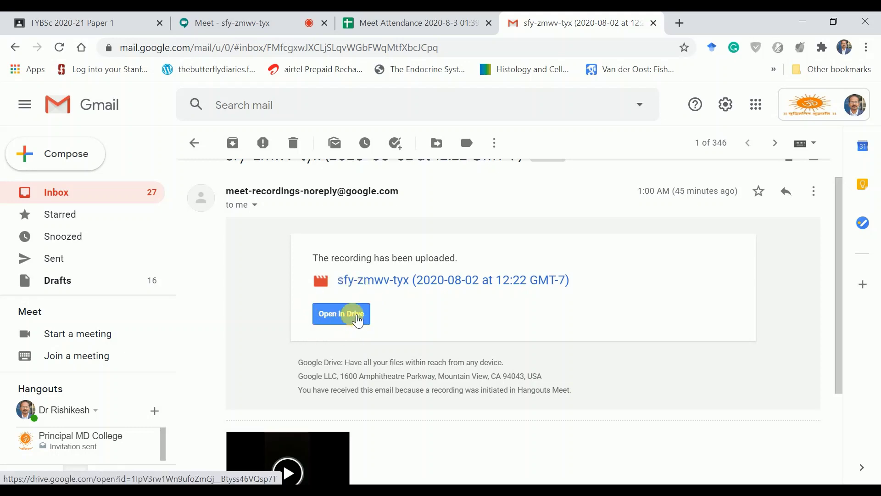
{"action": "left_click", "coordinate": [358, 319]}
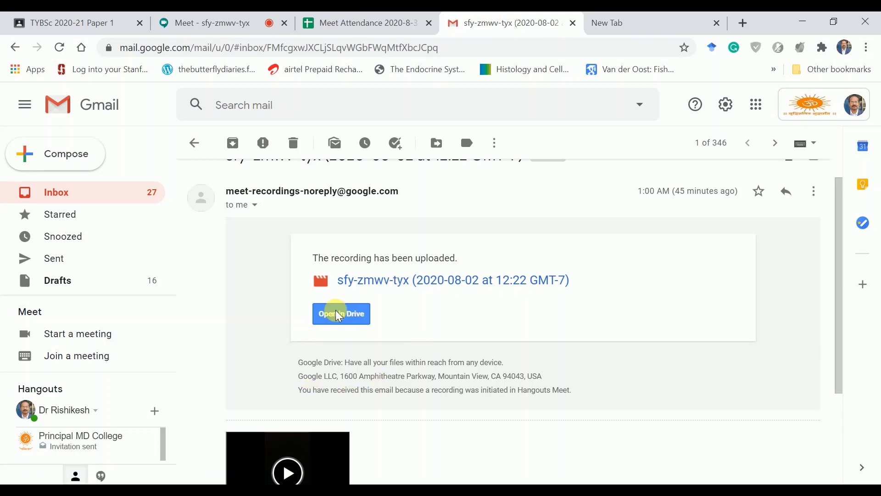
{"action": "left_click", "coordinate": [642, 17]}
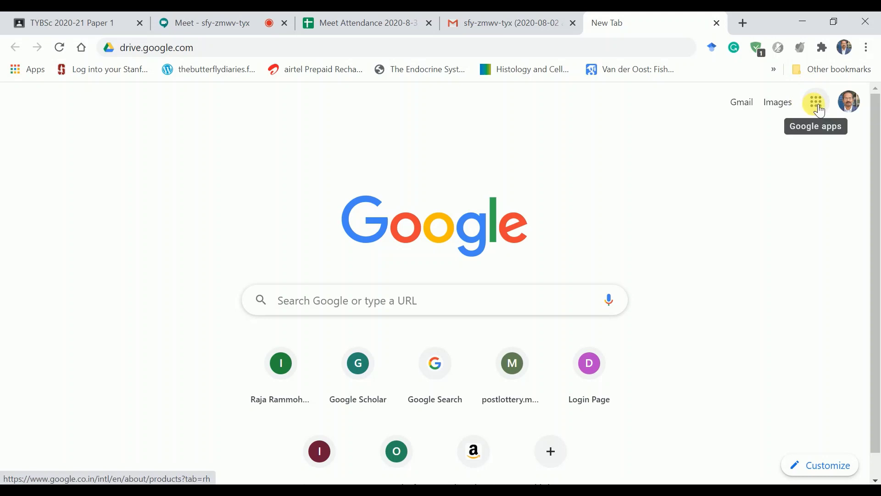
Step: Find the sfy-zmwv-tyx 12:22 recording in Drive's Quick Access, then return to the Classroom tab
{"action": "left_click", "coordinate": [816, 103]}
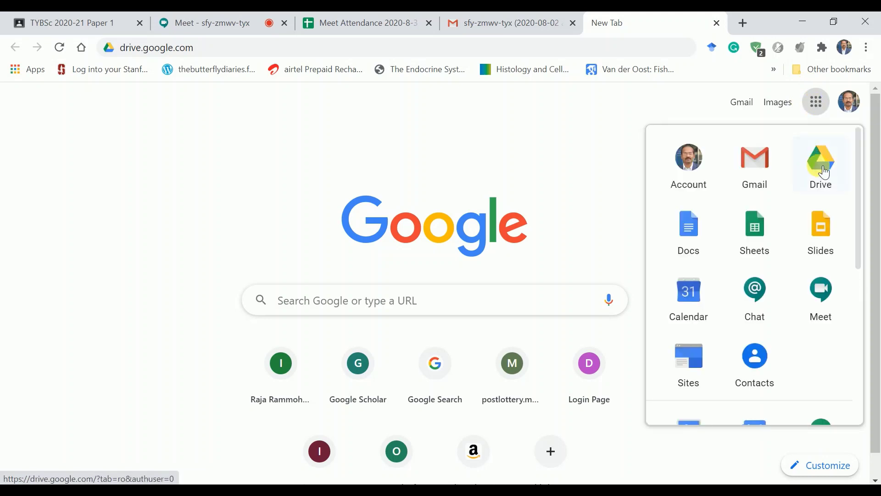
{"action": "left_click", "coordinate": [821, 158]}
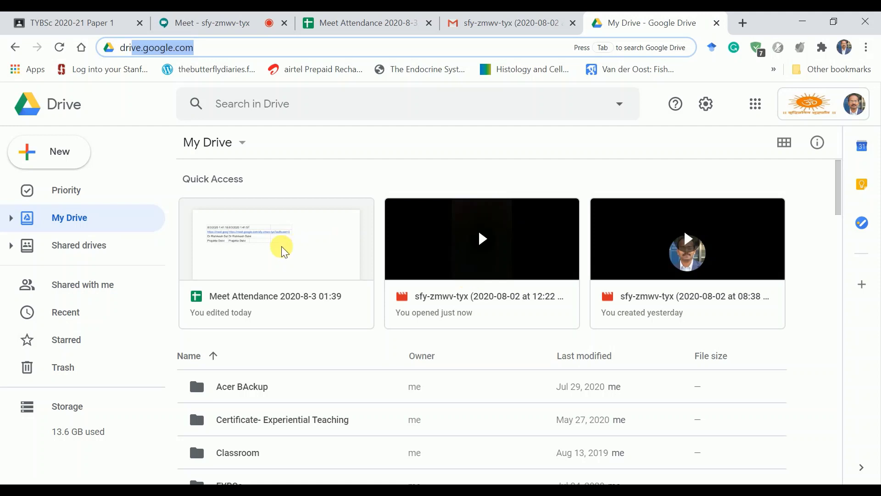
{"action": "left_click", "coordinate": [46, 21]}
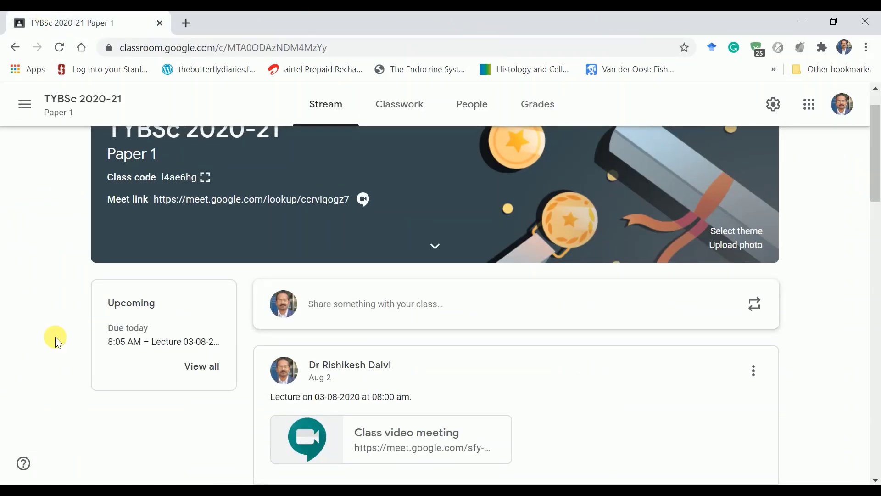
{"action": "scroll", "coordinate": [55, 337], "scroll_direction": "up", "scroll_amount": 1}
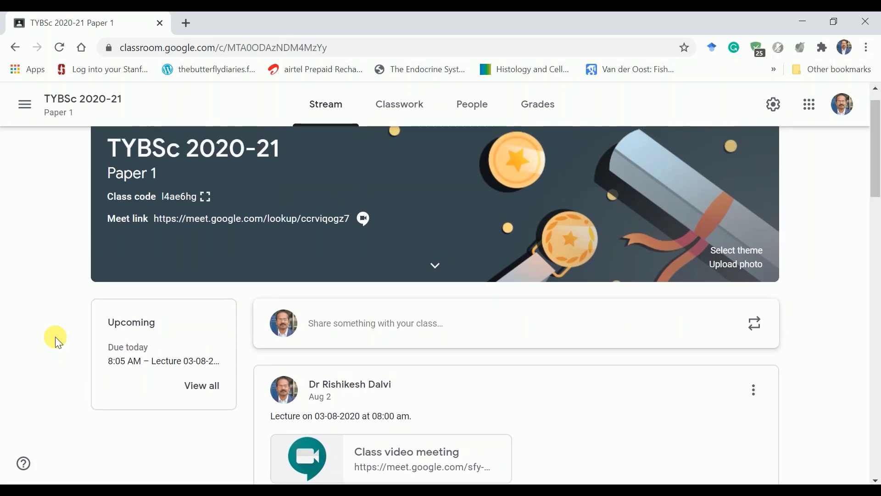
{"action": "scroll", "coordinate": [55, 337], "scroll_direction": "down", "scroll_amount": 2}
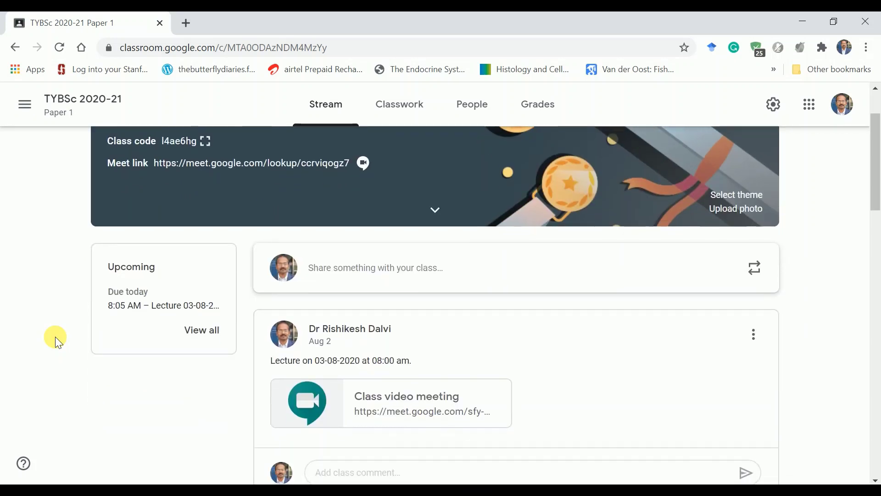
{"action": "scroll", "coordinate": [55, 337], "scroll_direction": "up", "scroll_amount": 1}
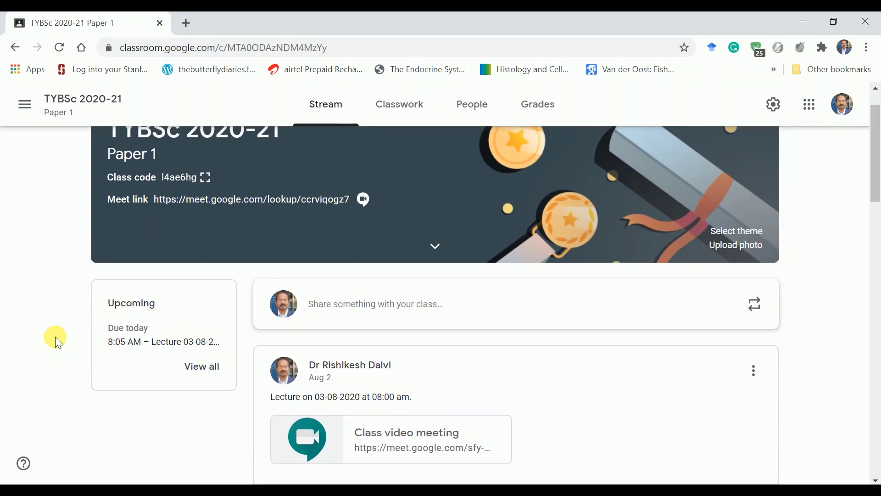